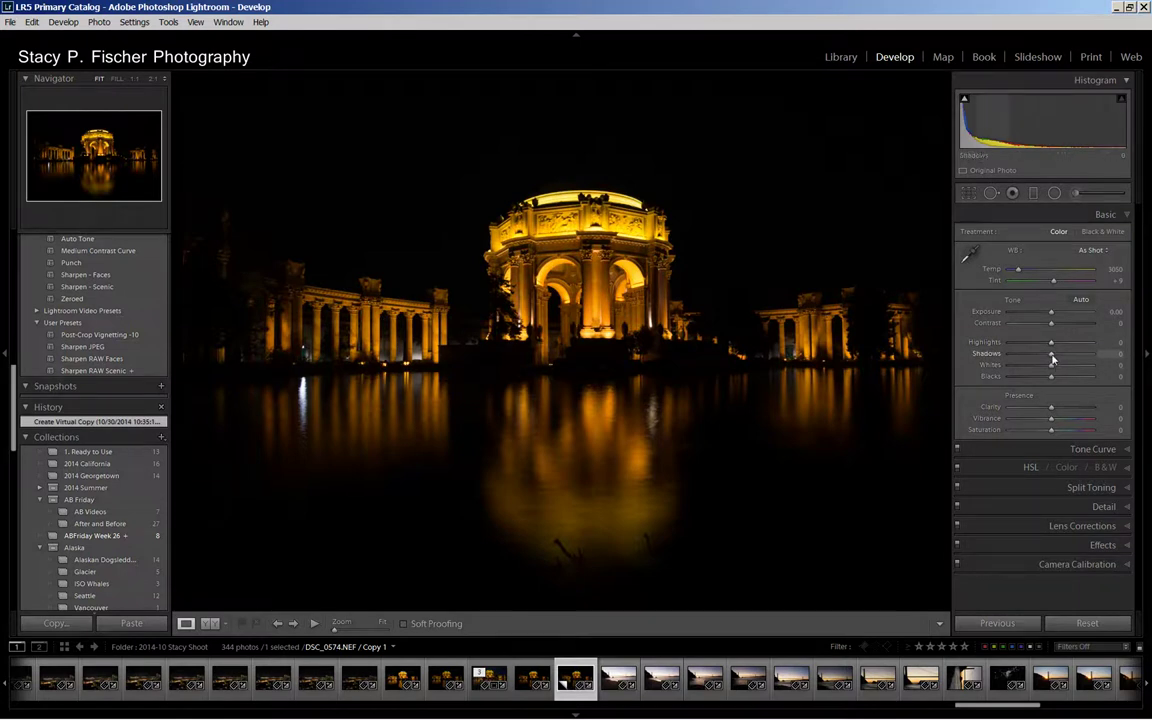
Step: Raise the night photo's Shadows to +100 and its Clarity to +55
left_click_drag(1052, 354, 1100, 357)
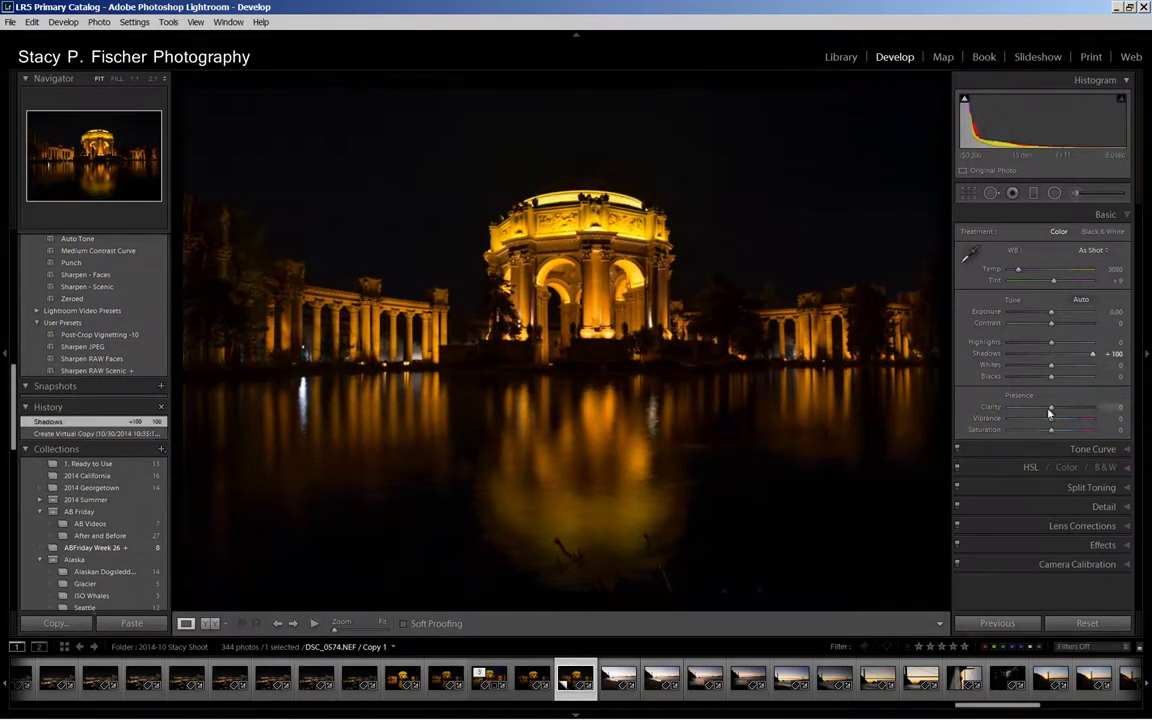
left_click_drag(1052, 411, 1077, 414)
Step: Apply the Sharpen - Scenic preset to the photo
left_click(1104, 506)
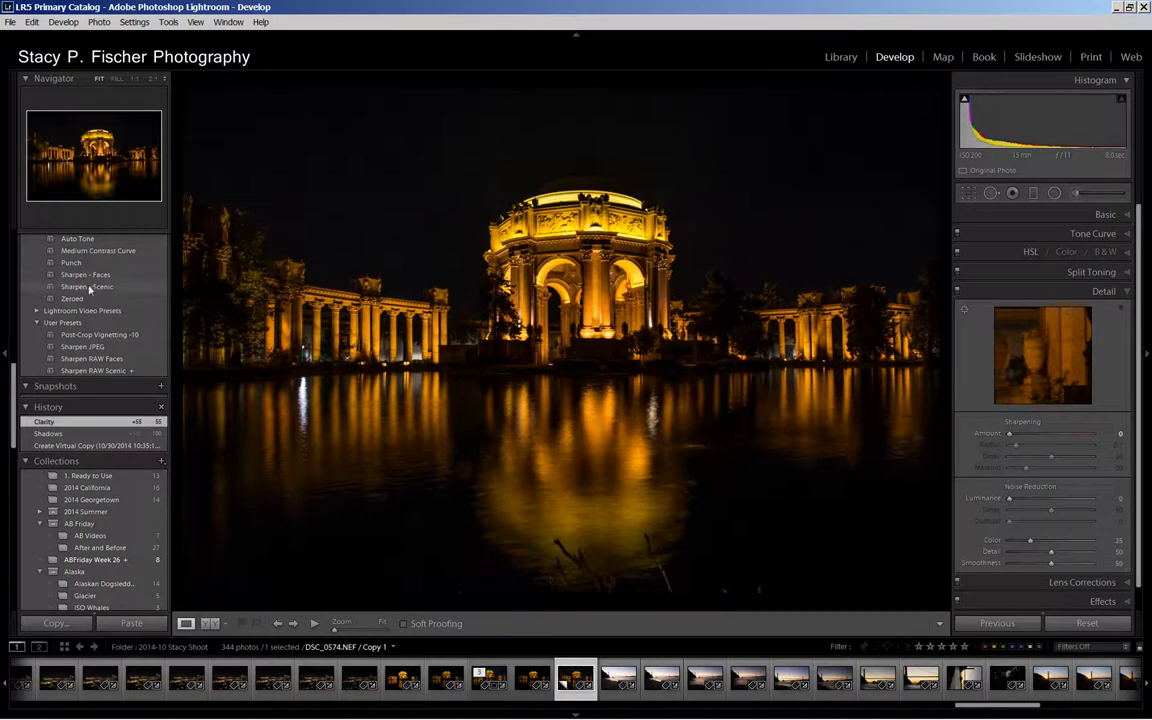
left_click(87, 286)
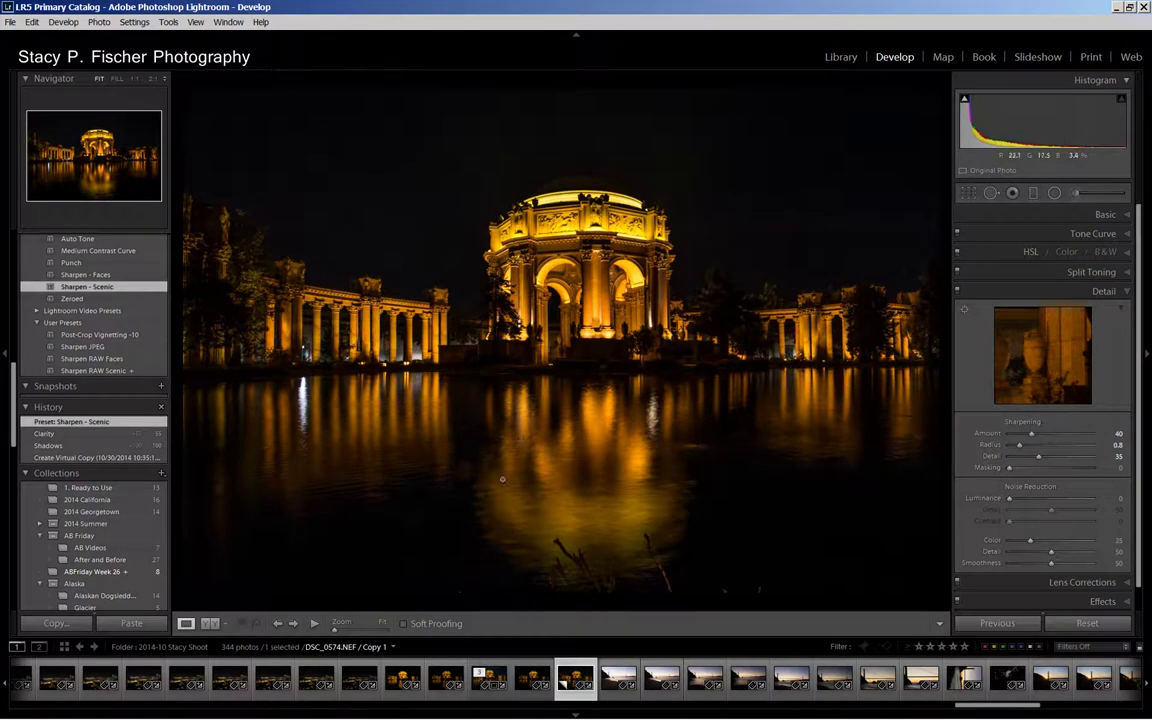
Step: Send the photo to Adobe Photoshop CS6 for editing and maximize the Photoshop window
right_click(619, 464)
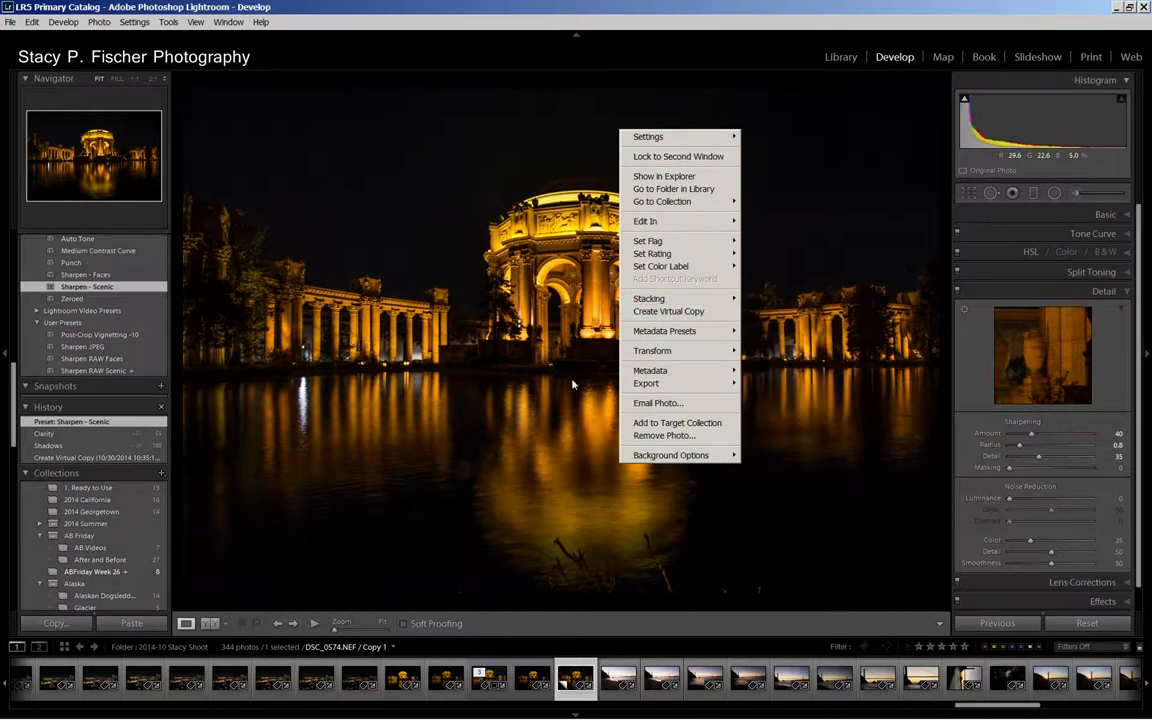
mouse_move(659, 229)
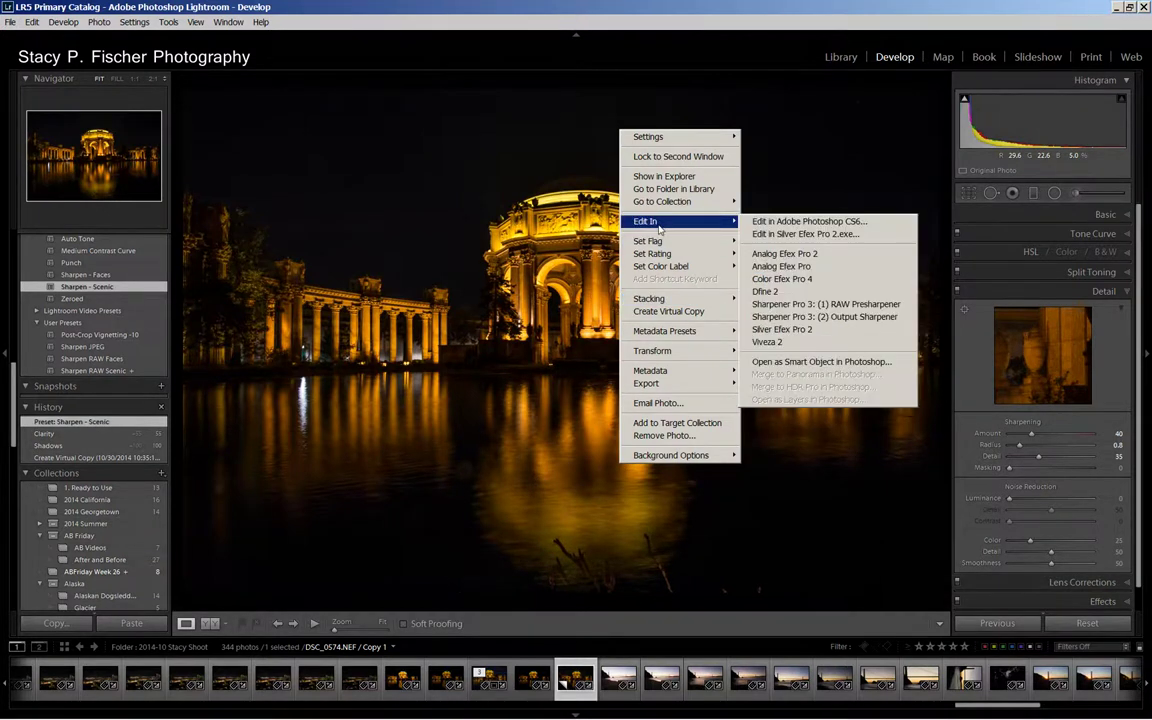
left_click(810, 221)
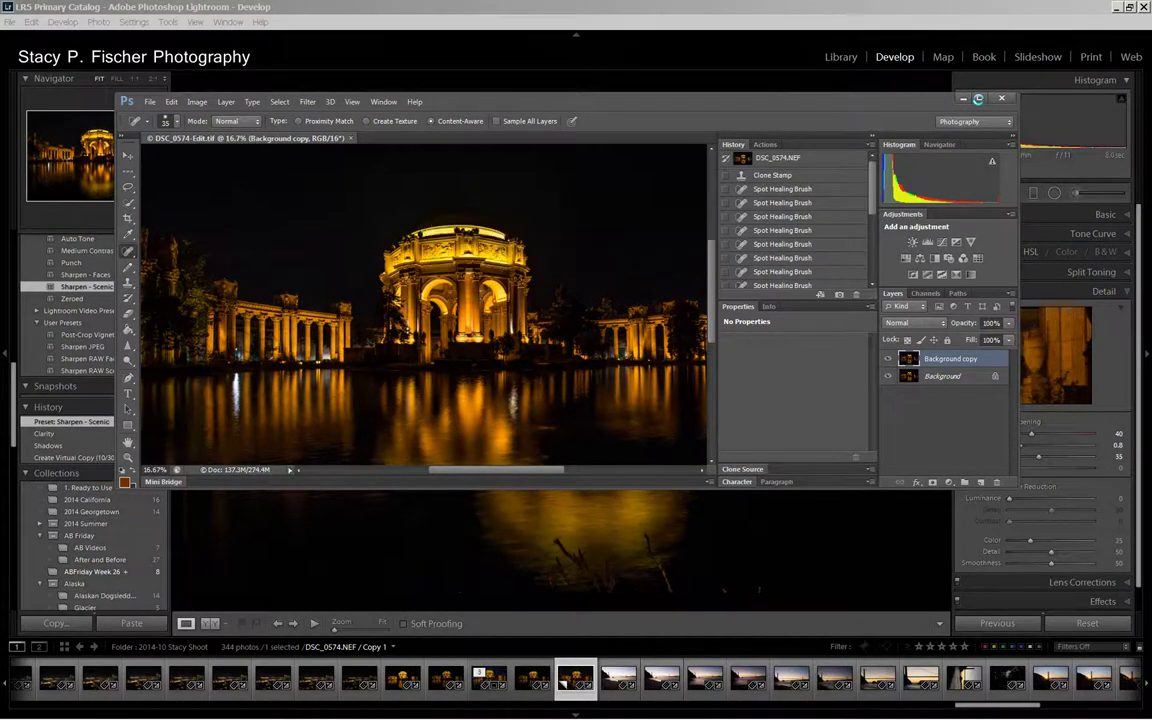
left_click(980, 100)
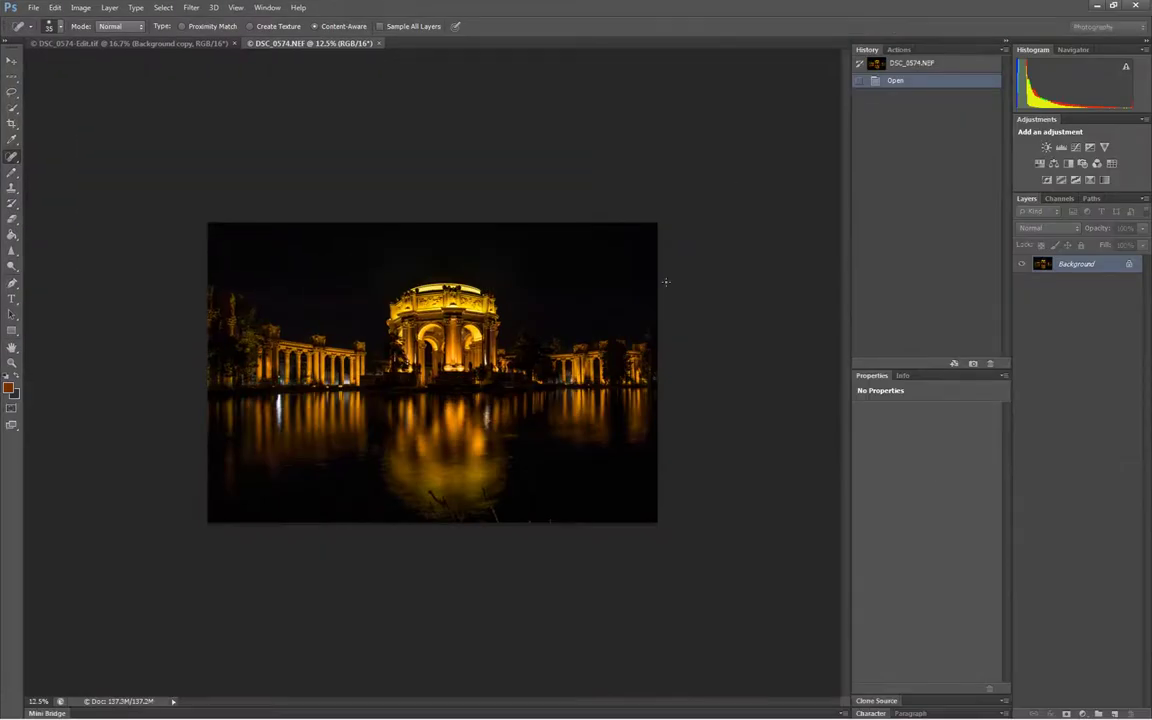
Step: Remove the large branching twig from the golden reflection using the Content-Aware Spot Healing Brush at size 100
key("ctrl+plus")
key("ctrl+plus")
key("ctrl+plus")
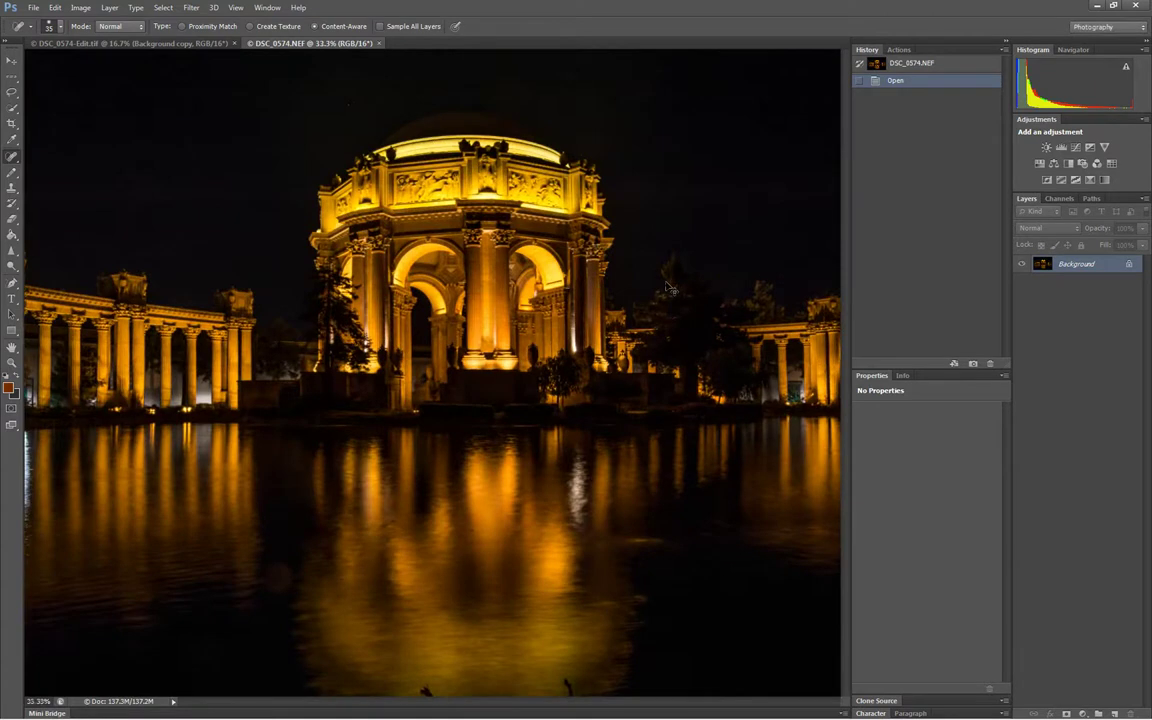
left_click_drag(846, 309, 843, 366)
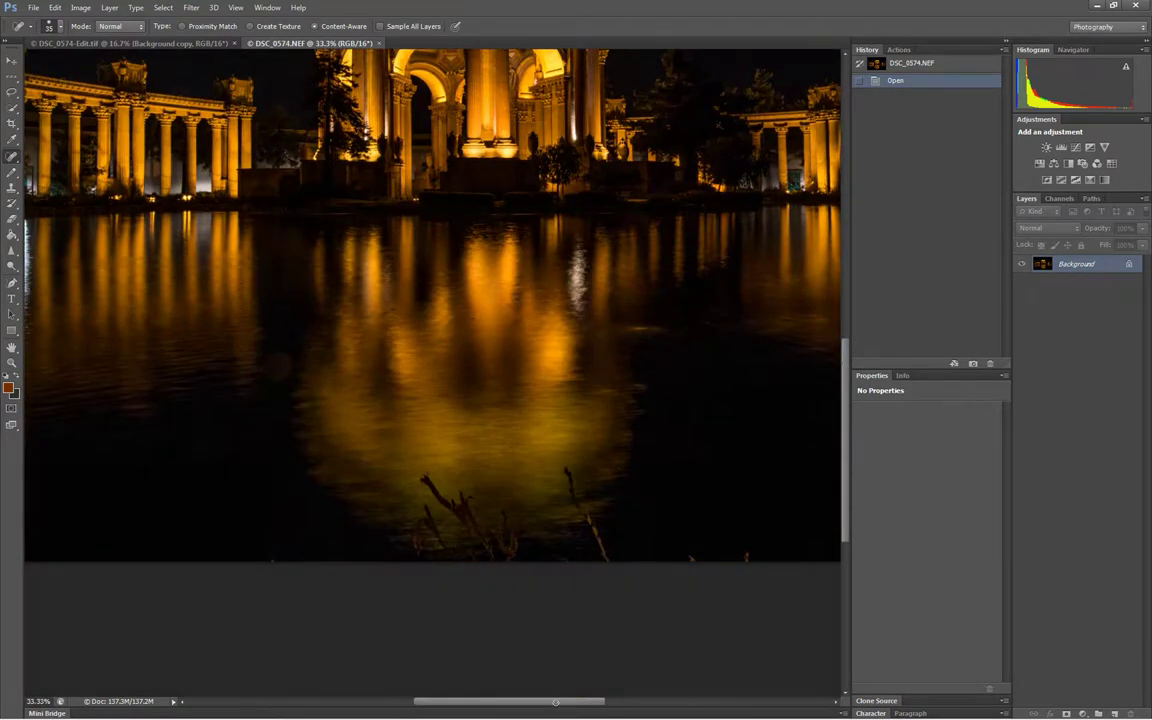
left_click_drag(556, 702, 584, 702)
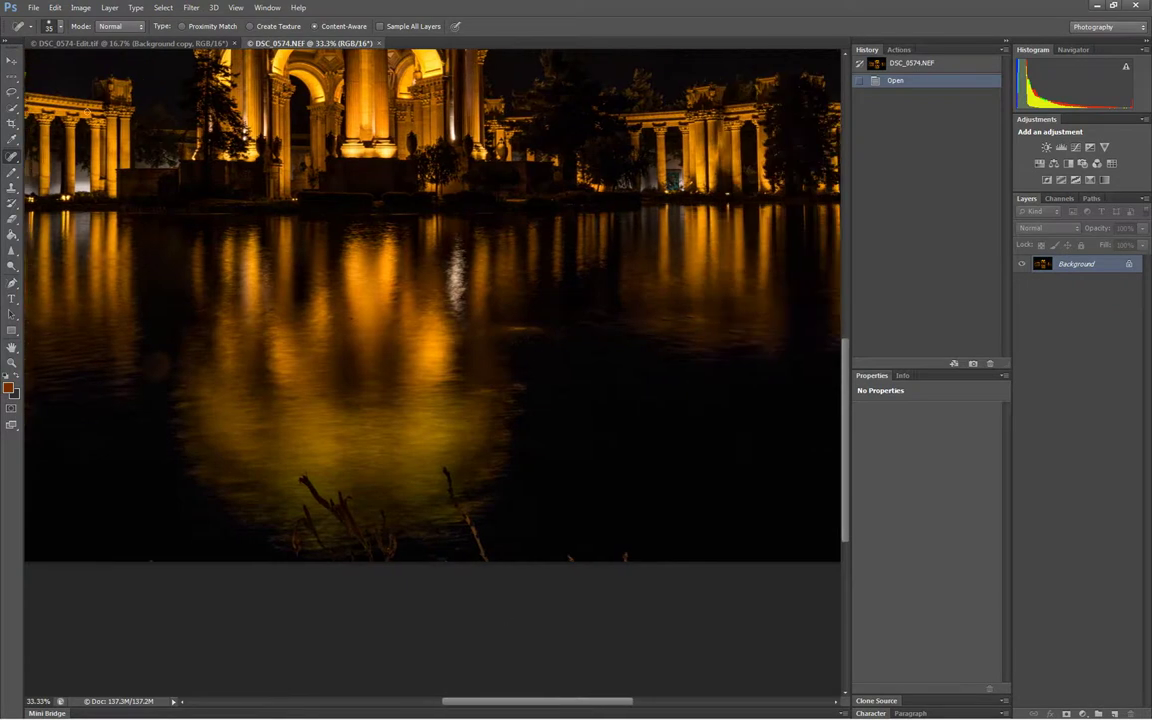
left_click(13, 156)
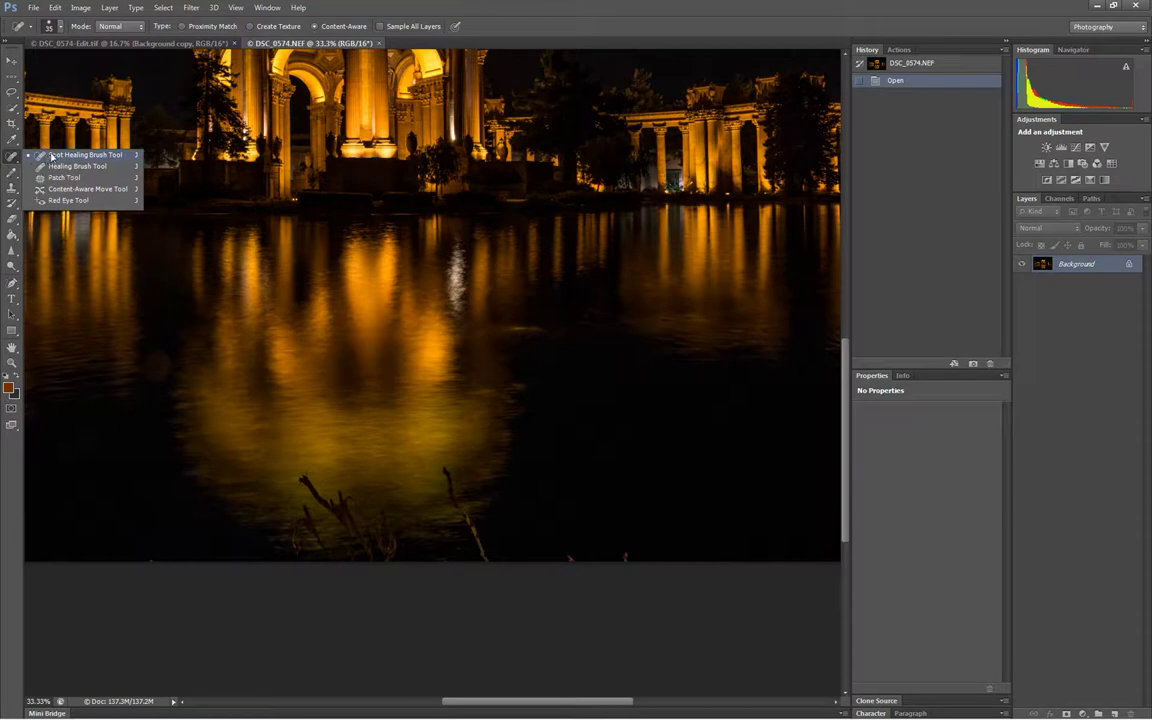
left_click(52, 156)
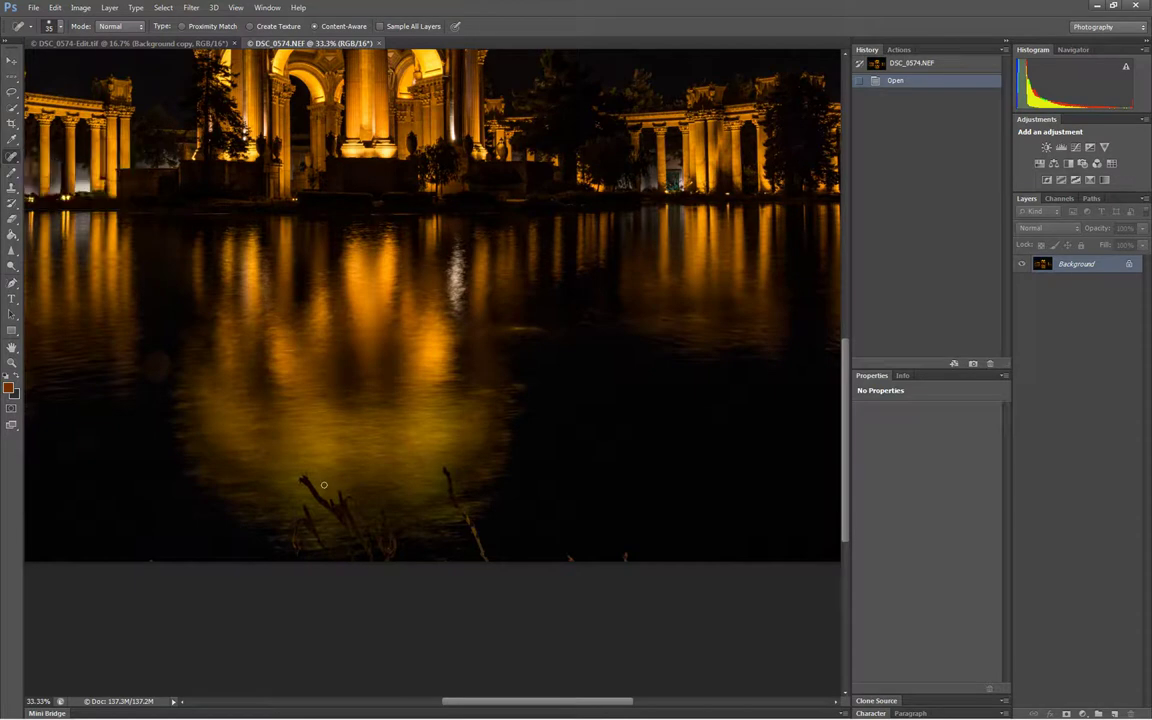
scroll(293, 474, "up", 1)
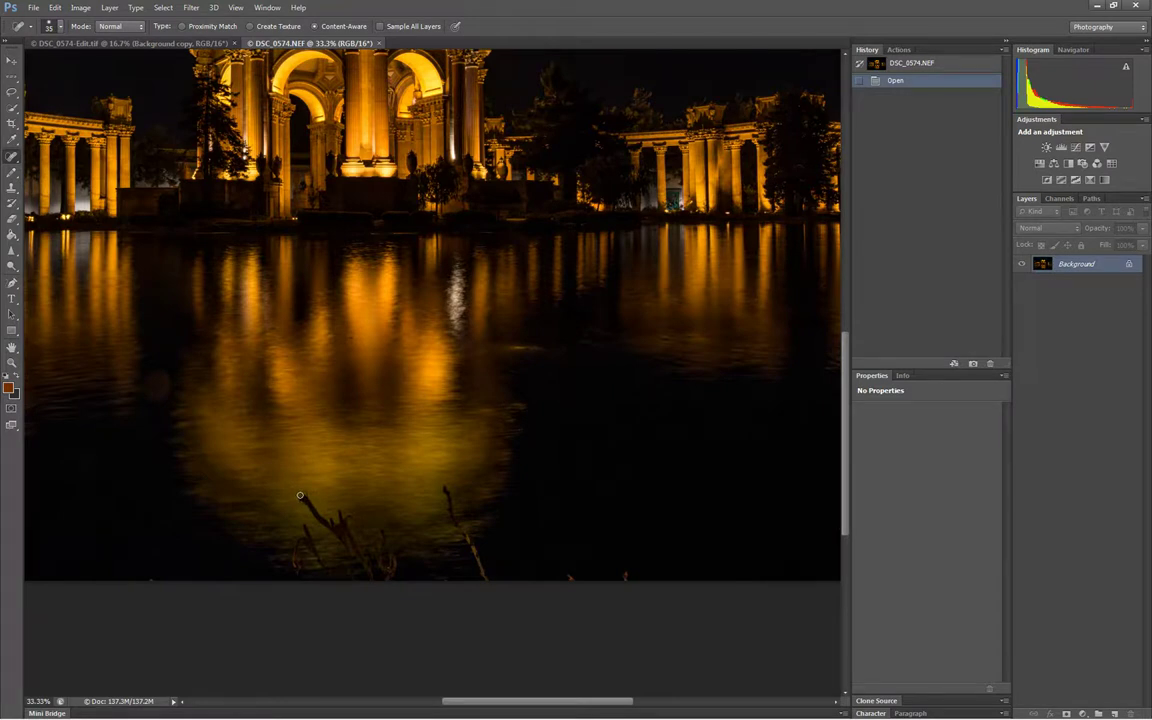
key("bracketleft")
key("bracketleft")
key("bracketleft")
key("bracketright")
key("bracketright")
key("bracketright")
key("bracketleft")
key("bracketleft")
key("bracketleft")
key("bracketleft")
key("bracketleft")
left_click_drag(300, 492, 350, 545)
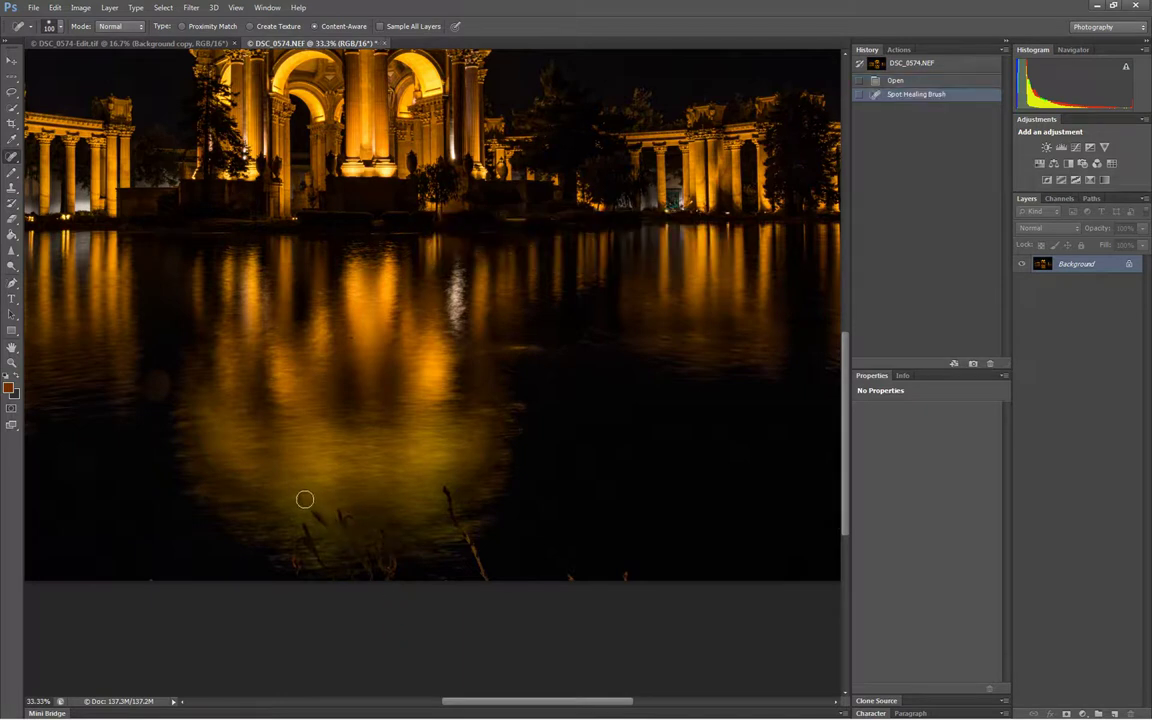
mouse_move(303, 496)
left_mouse_down()
mouse_move(362, 566)
mouse_move(342, 519)
mouse_move(370, 566)
mouse_move(381, 537)
mouse_move(388, 561)
left_mouse_up()
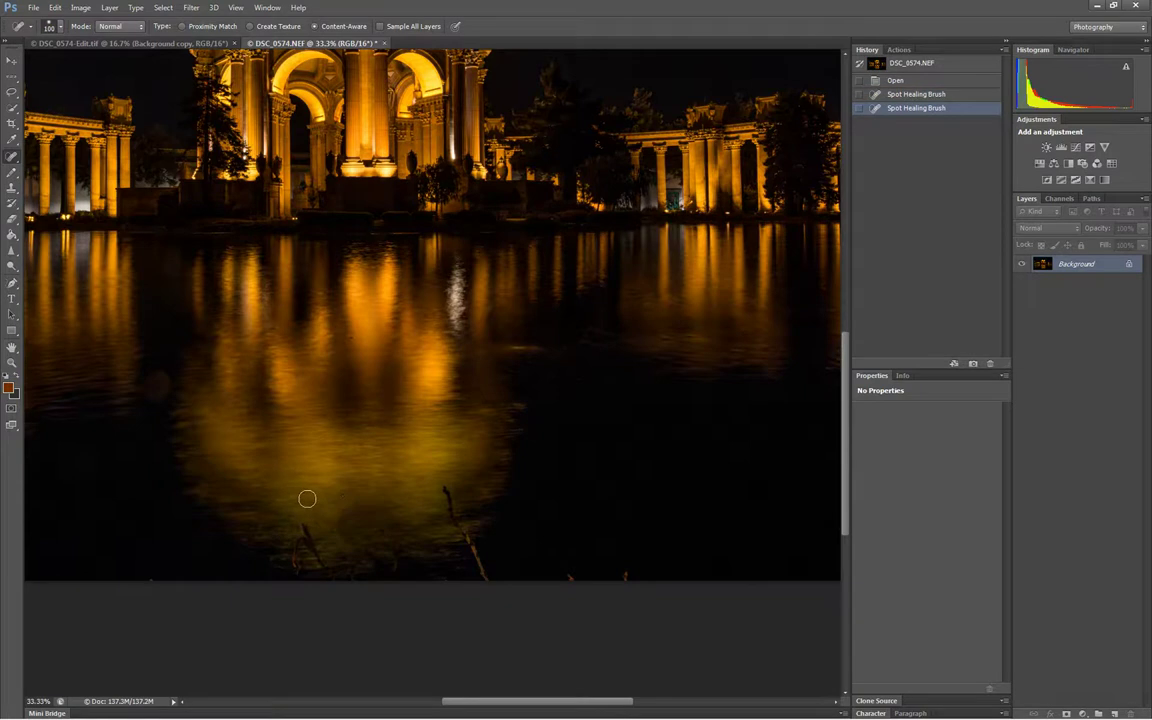
left_click_drag(305, 495, 330, 524)
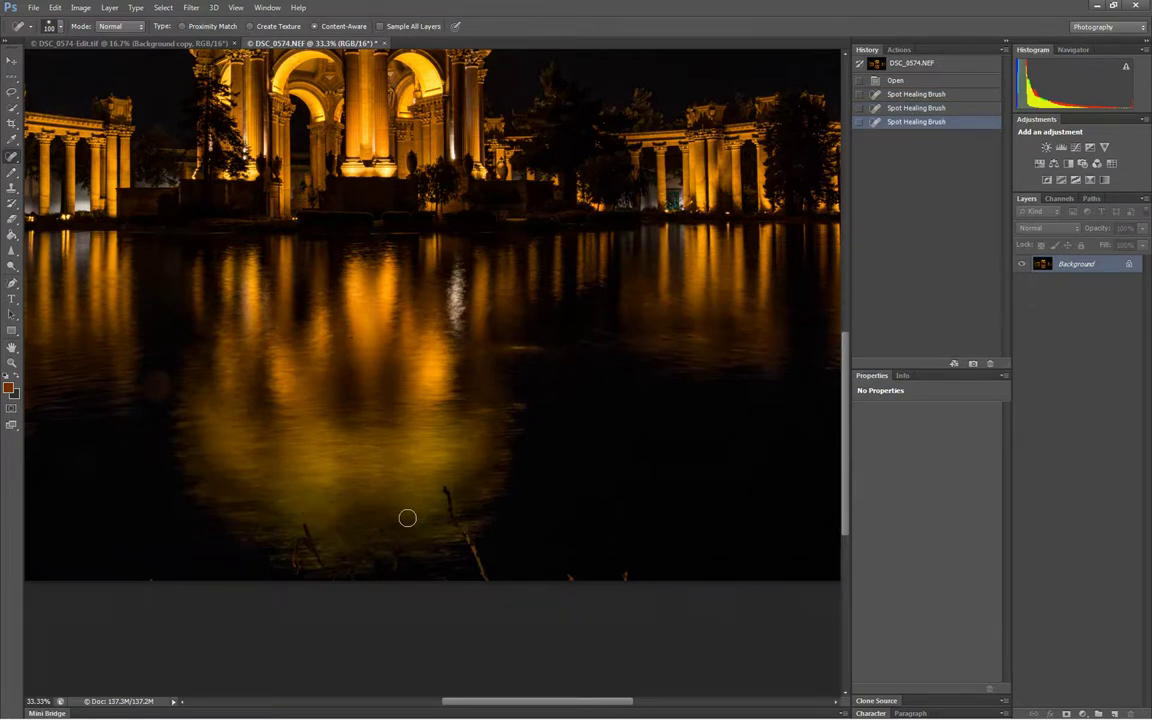
left_click(352, 514)
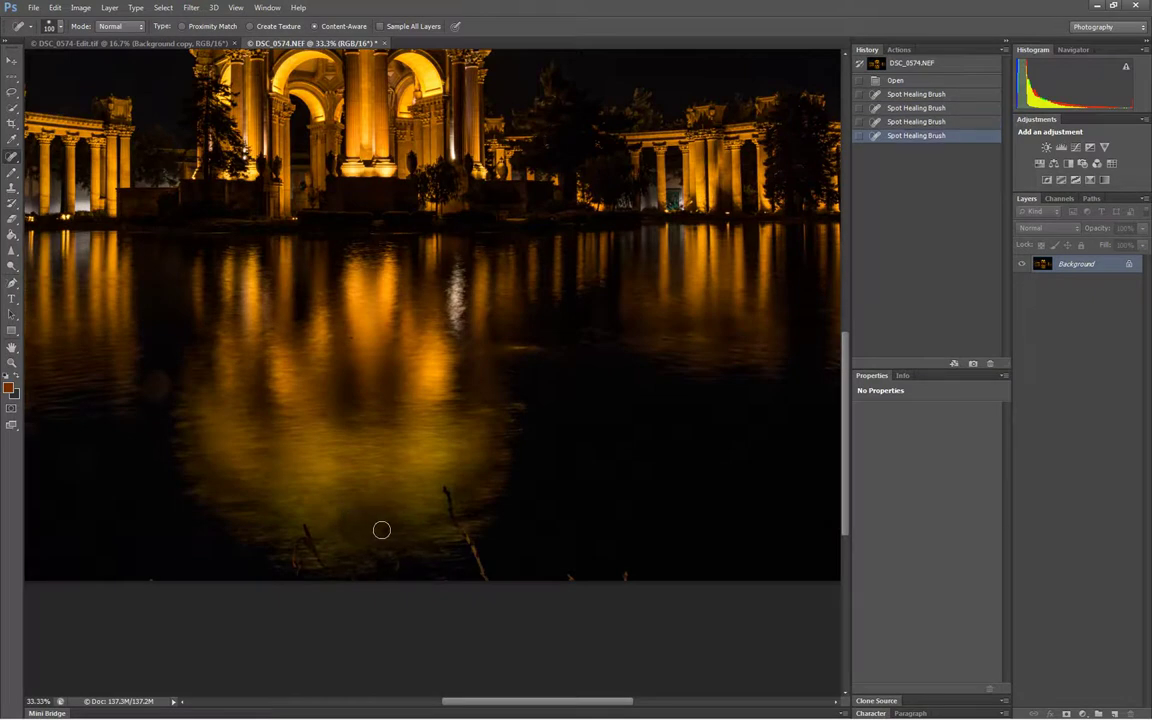
left_click(381, 529)
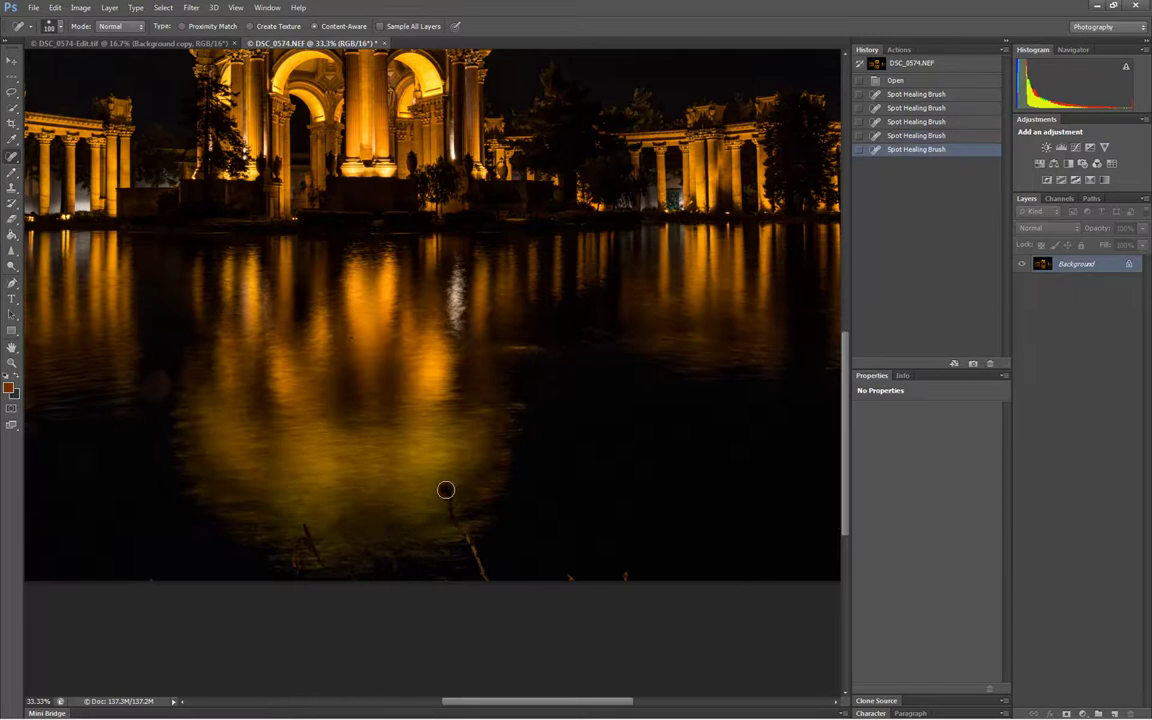
Step: Heal away the thin reed on the right of the reflection and the small stems at its lower left
left_click_drag(445, 489, 466, 535)
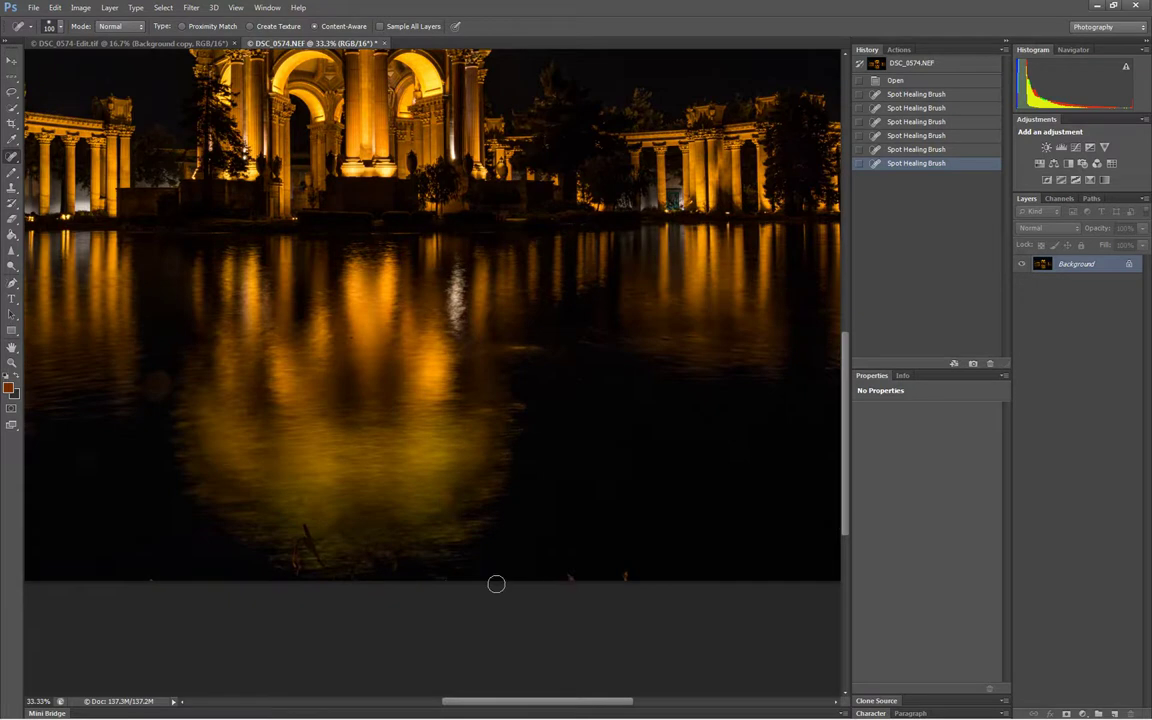
key("bracketleft")
key("bracketleft")
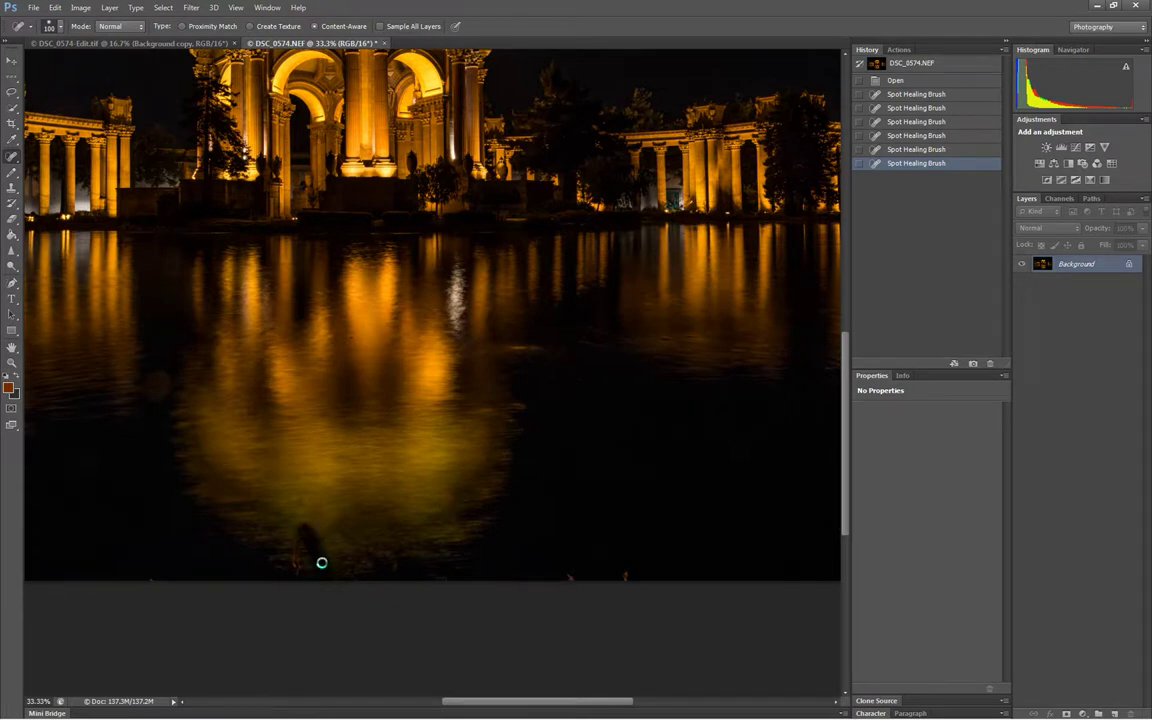
left_click(321, 562)
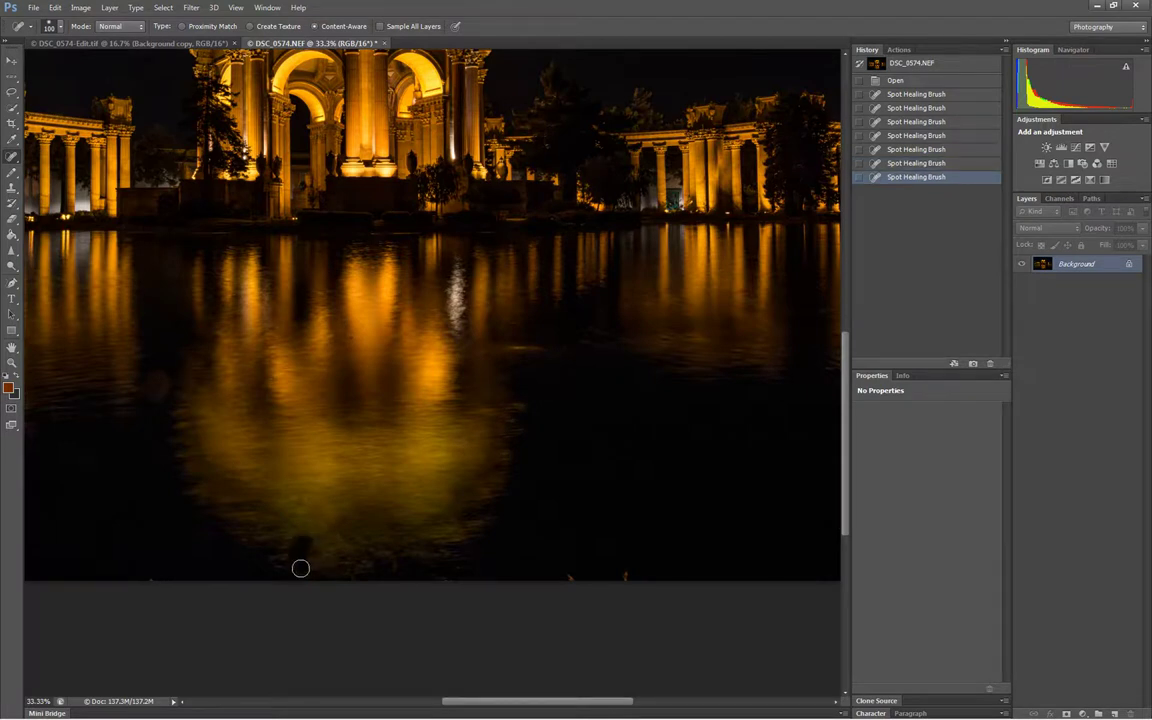
left_click(317, 574)
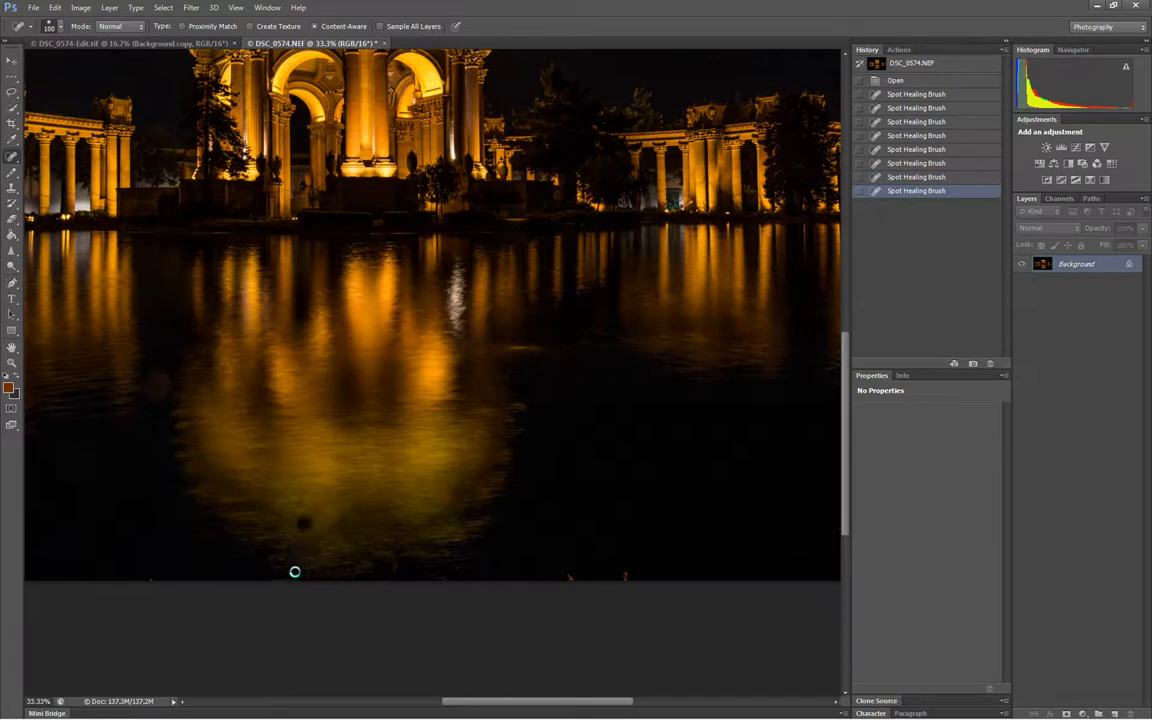
left_click(288, 576)
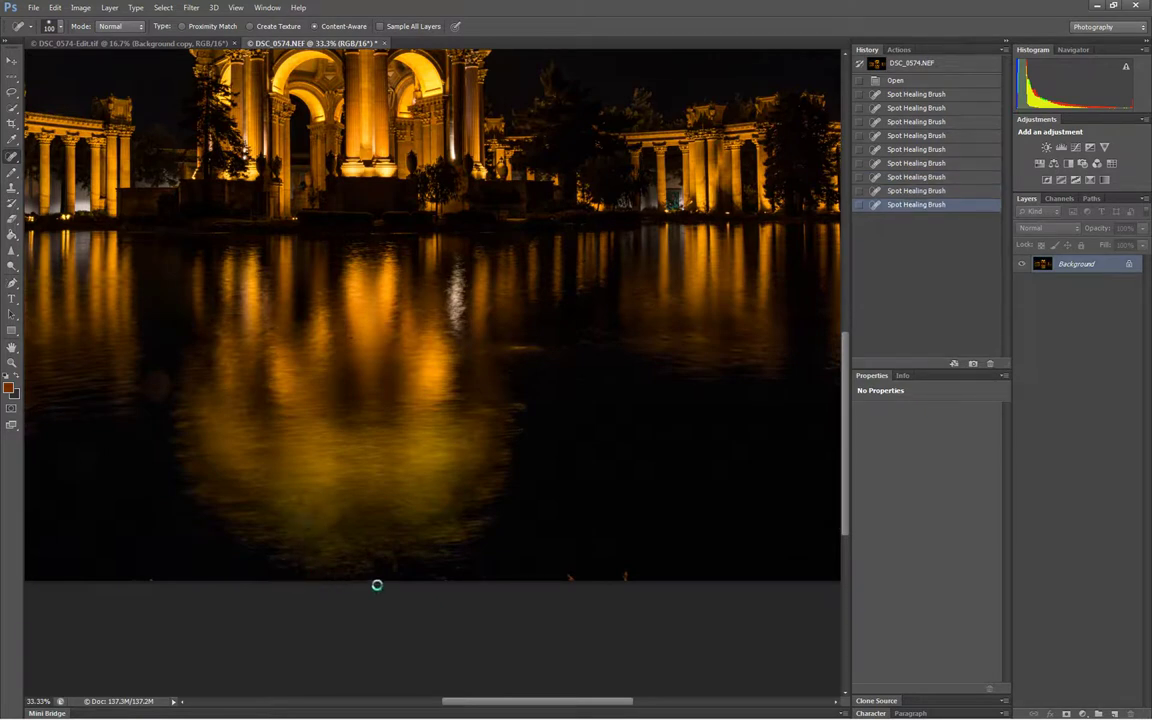
Step: Heal the remaining twig tips along the photo's lower edge
left_click(147, 577)
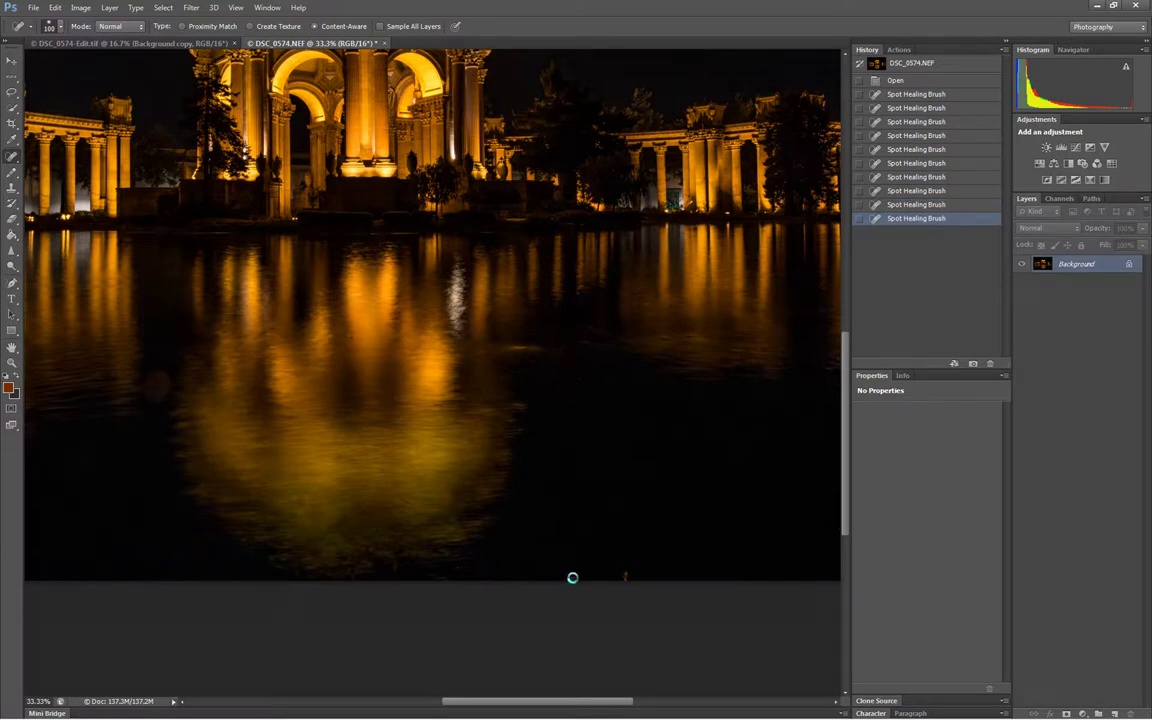
left_click(626, 577)
scroll(585, 530, "down", 1)
scroll(585, 528, "up", 1)
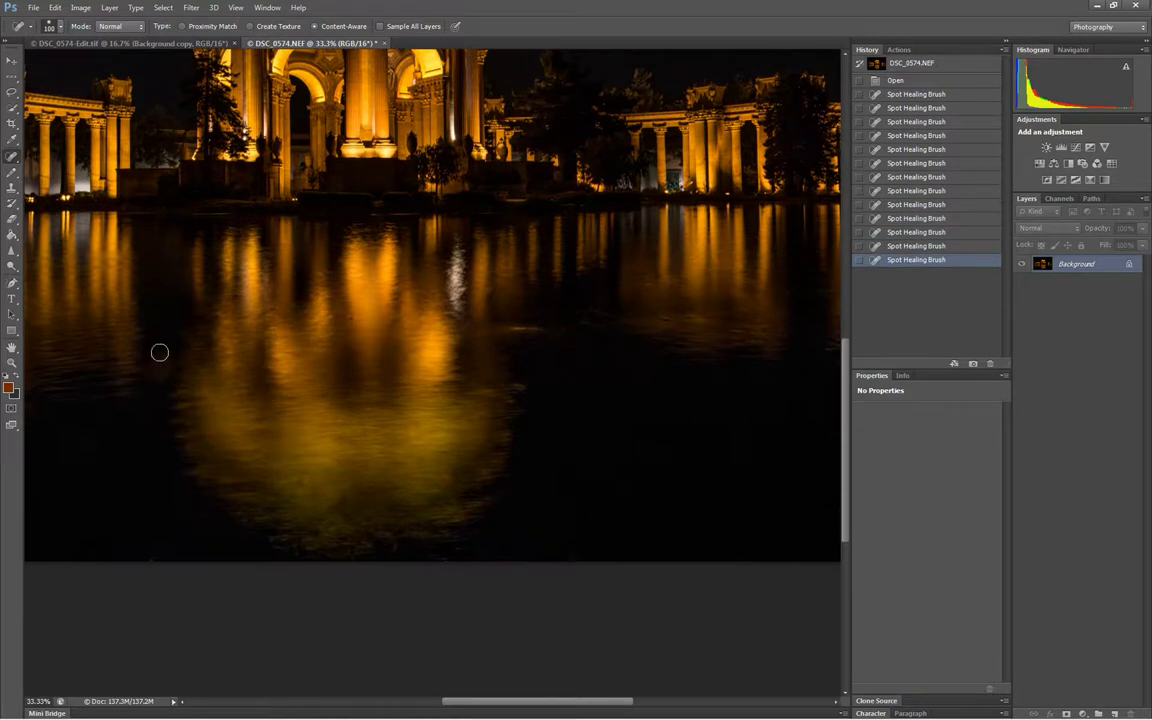
Step: Enlarge the healing brush to 200 and heal the faint round flare spot left of the golden reflection
scroll(159, 352, "up", 1)
key("bracketright")
key("bracketright")
key("bracketright")
key("bracketright")
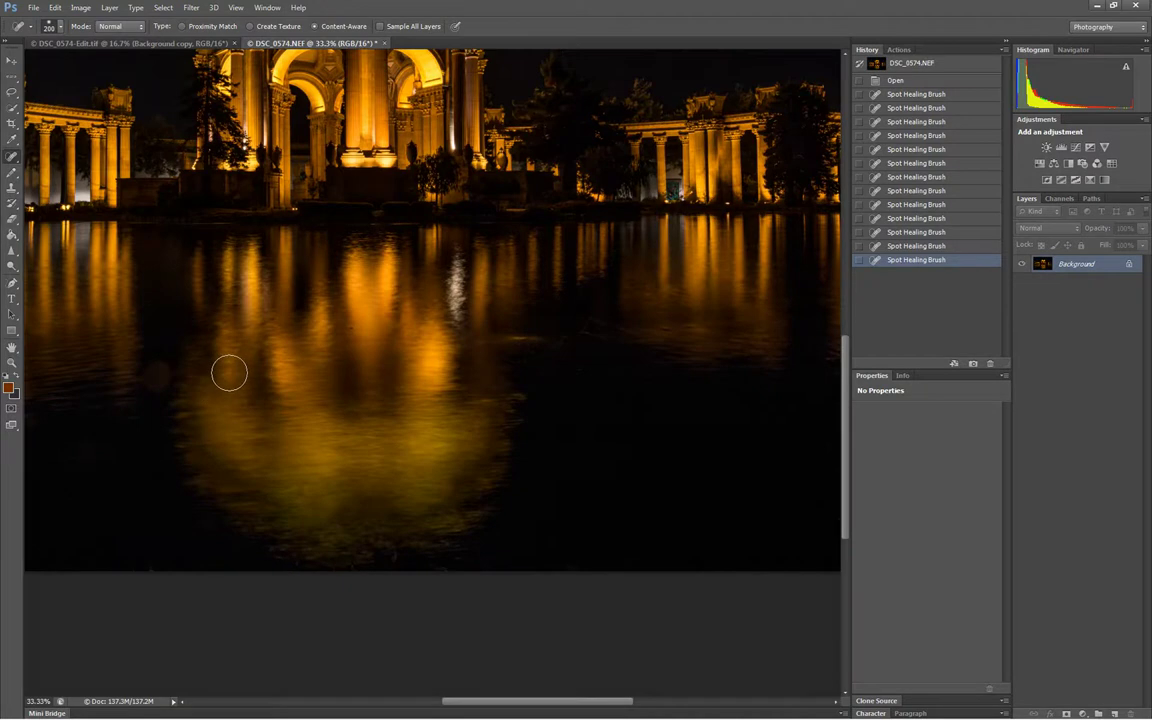
left_click(157, 375)
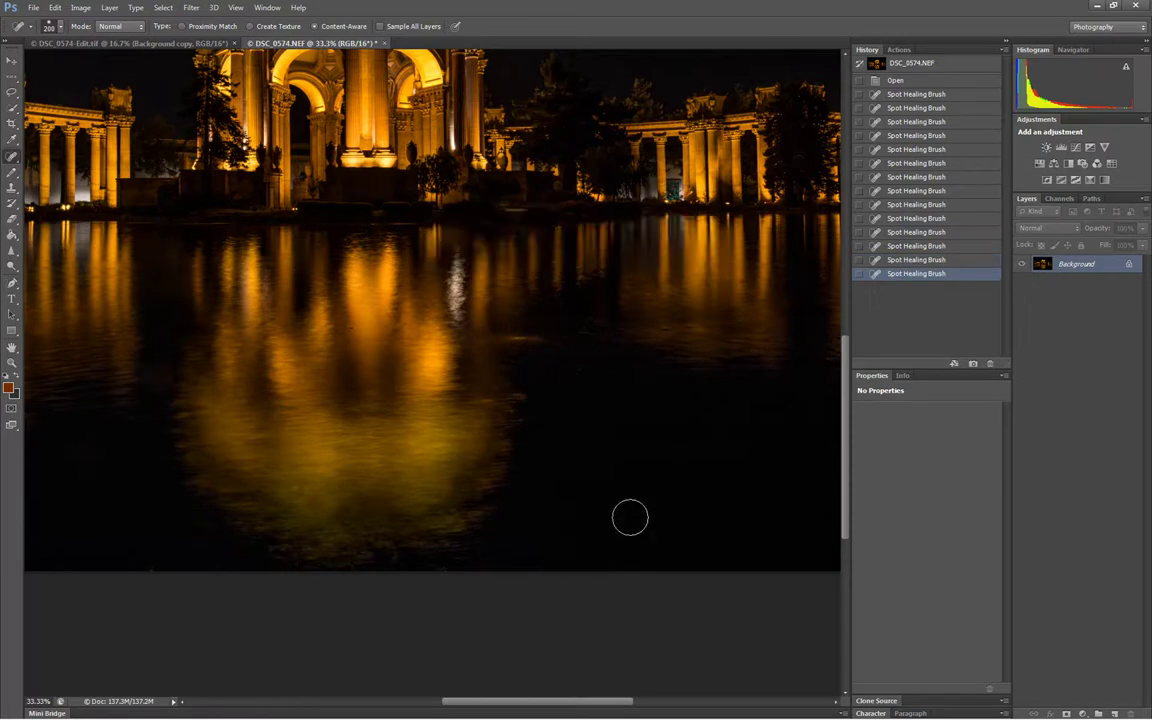
Step: Reduce the healing brush to 45 and clean up the small specks in the dark water and along the lower edge
key("bracketleft")
key("bracketleft")
key("bracketleft")
key("bracketleft")
key("bracketleft")
key("bracketleft")
key("bracketleft")
key("bracketleft")
key("bracketleft")
key("bracketleft")
left_click(587, 508)
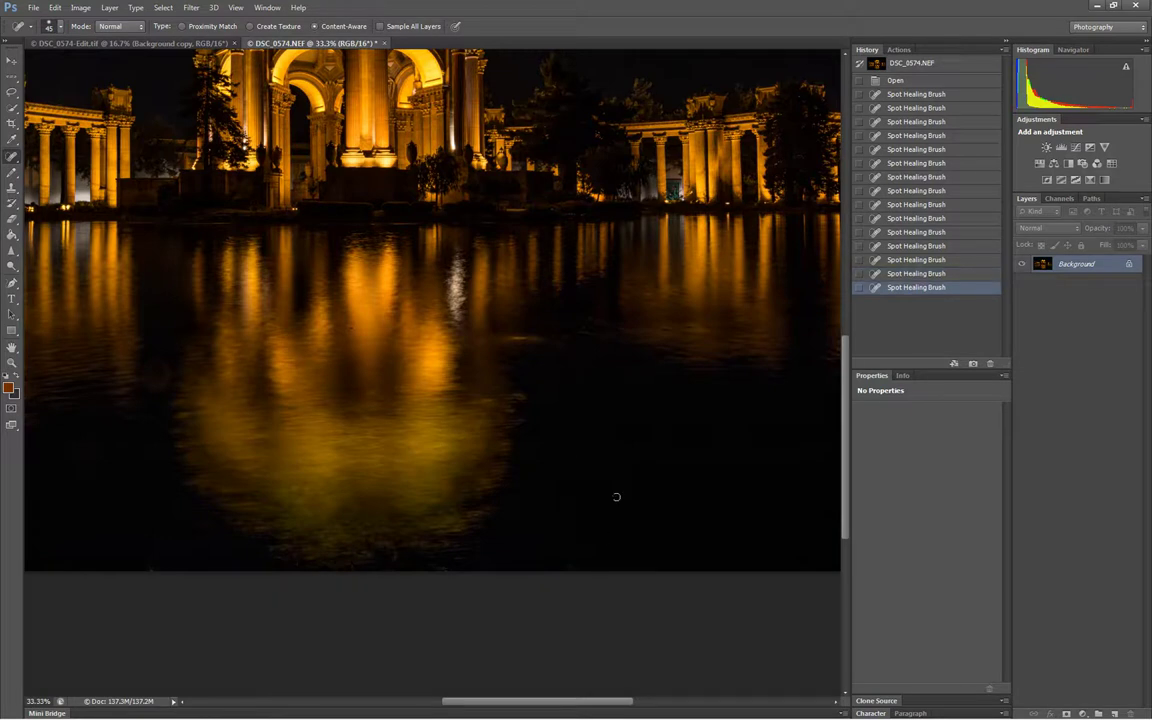
left_click(629, 499)
left_click(449, 569)
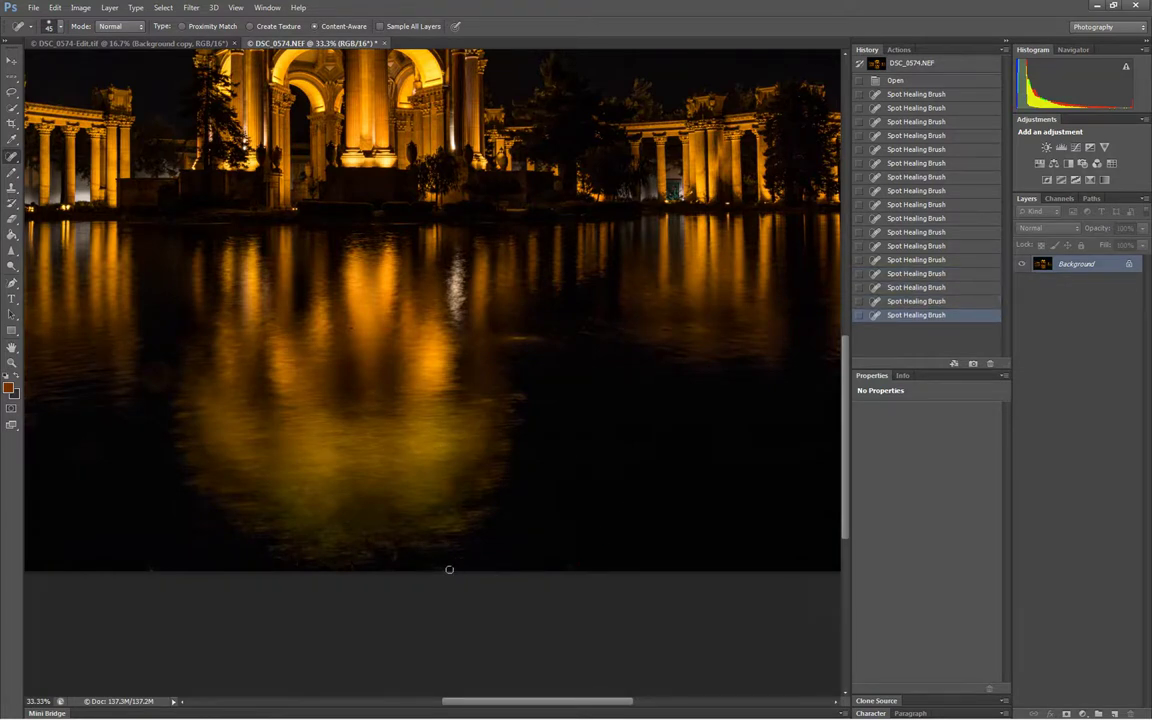
left_click(444, 568)
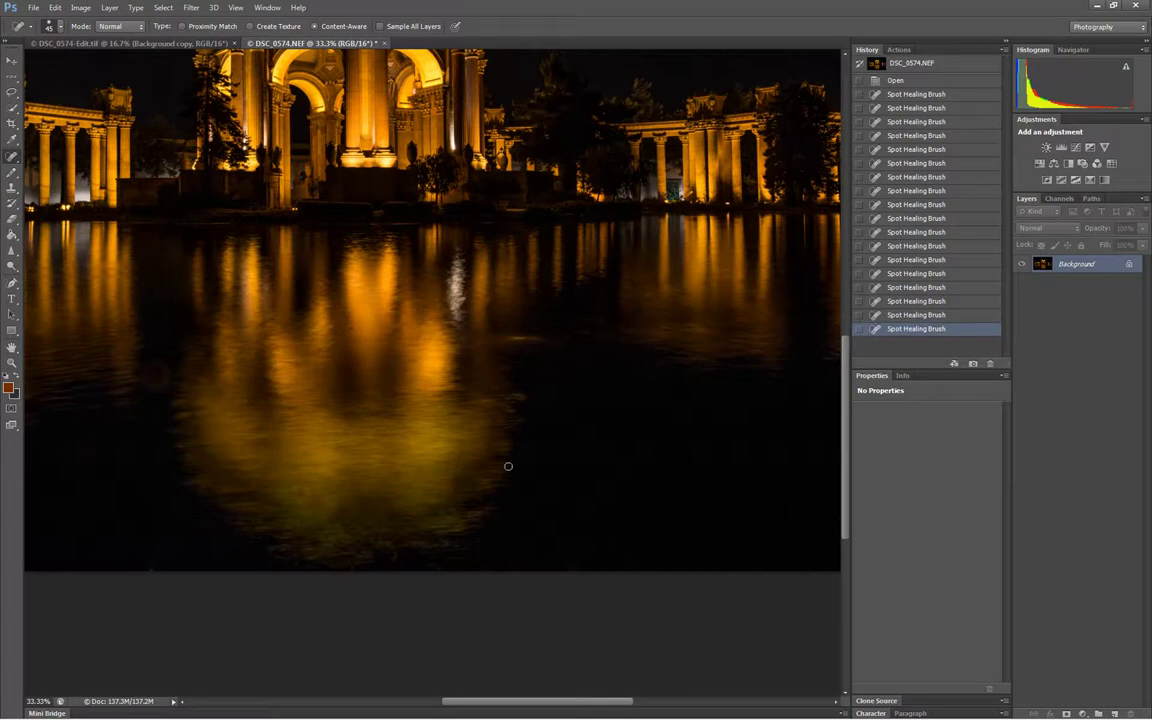
left_click(576, 369)
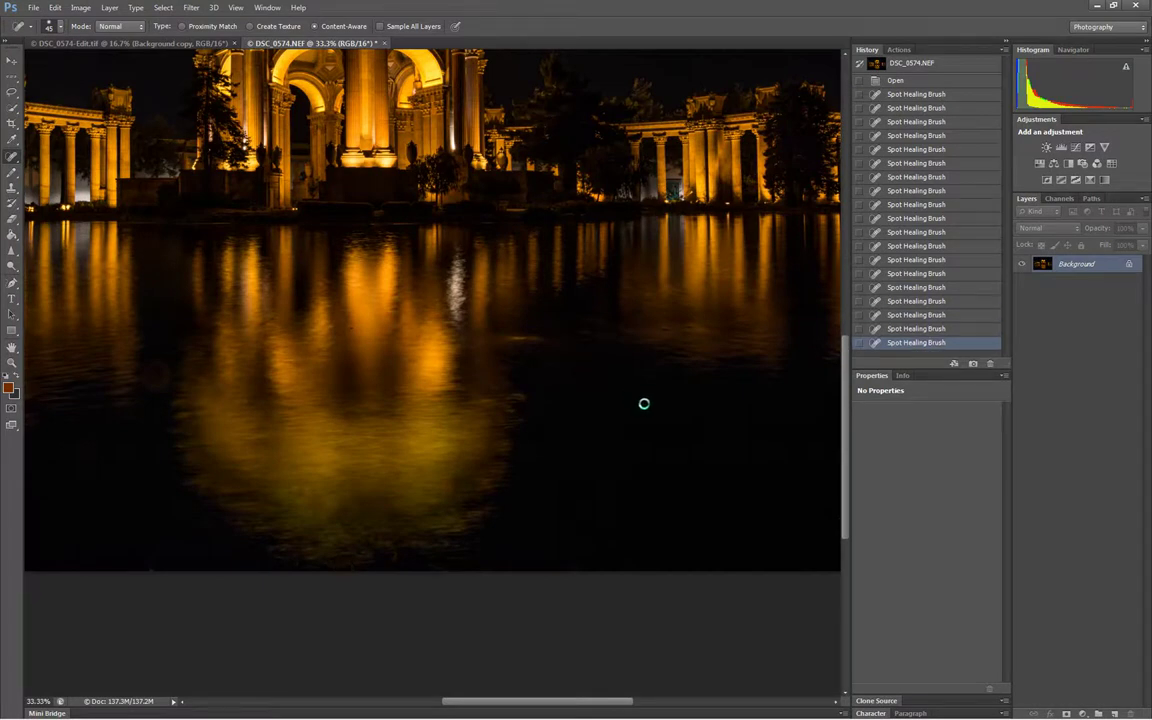
left_click(516, 383)
Step: Enlarge the healing brush to 250 and heal a spot in the dark water left of the golden reflection
key("bracketright")
key("bracketright")
key("bracketright")
key("bracketright")
key("bracketright")
key("bracketright")
key("bracketright")
key("bracketright")
key("bracketright")
key("bracketright")
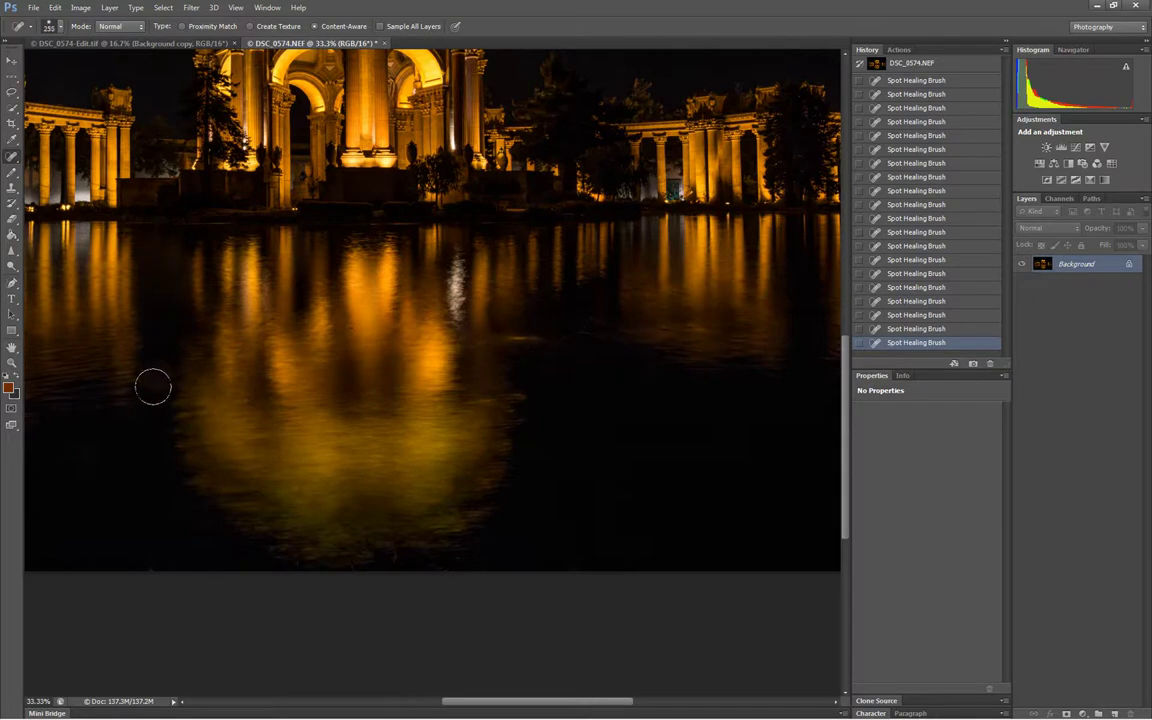
key("bracketright")
key("bracketright")
key("ctrl+0")
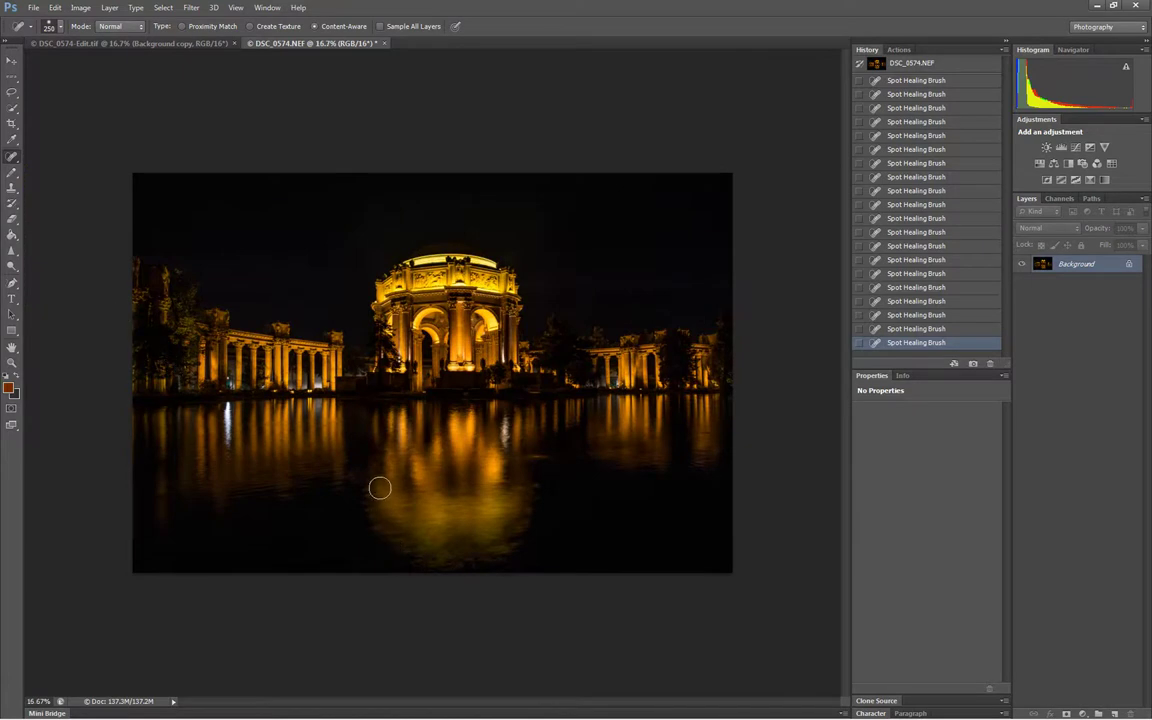
left_click(360, 530)
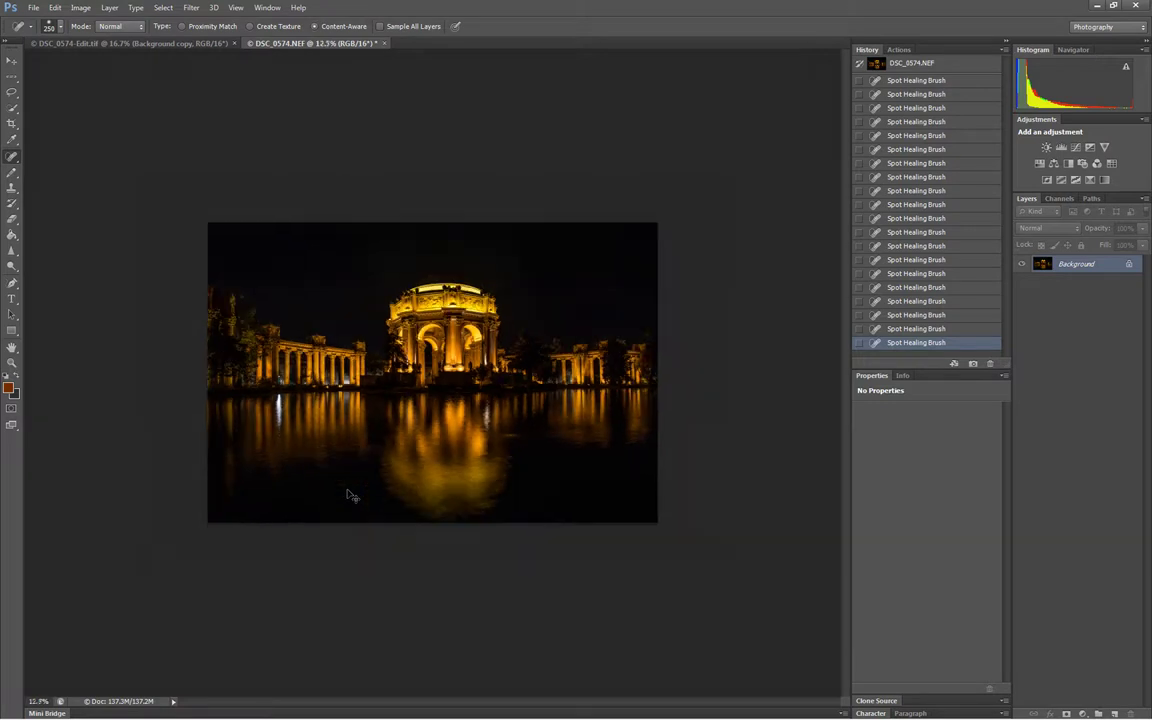
key("ctrl+plus")
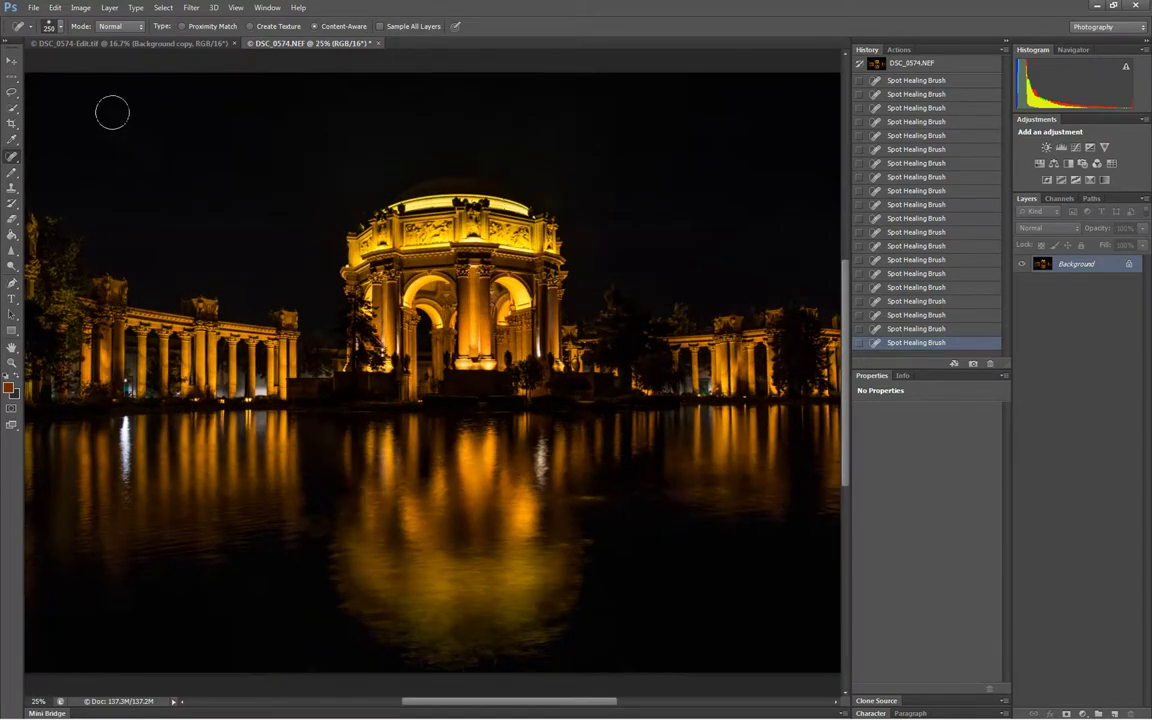
left_click(34, 8)
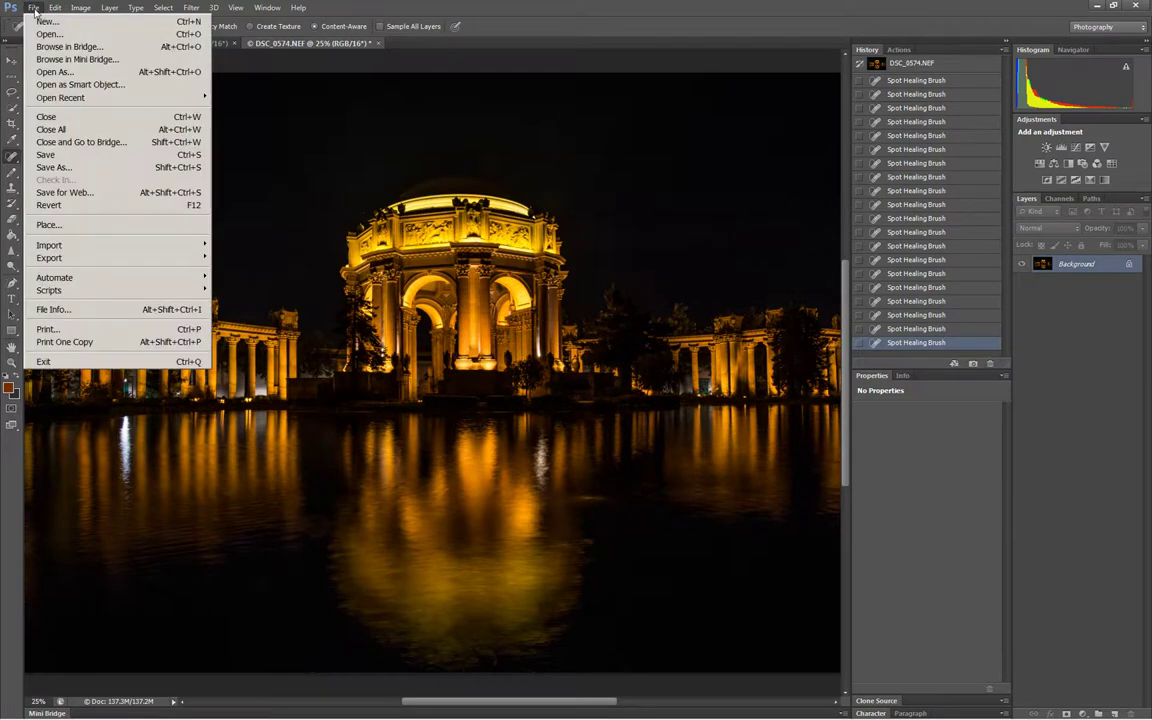
left_click(92, 170)
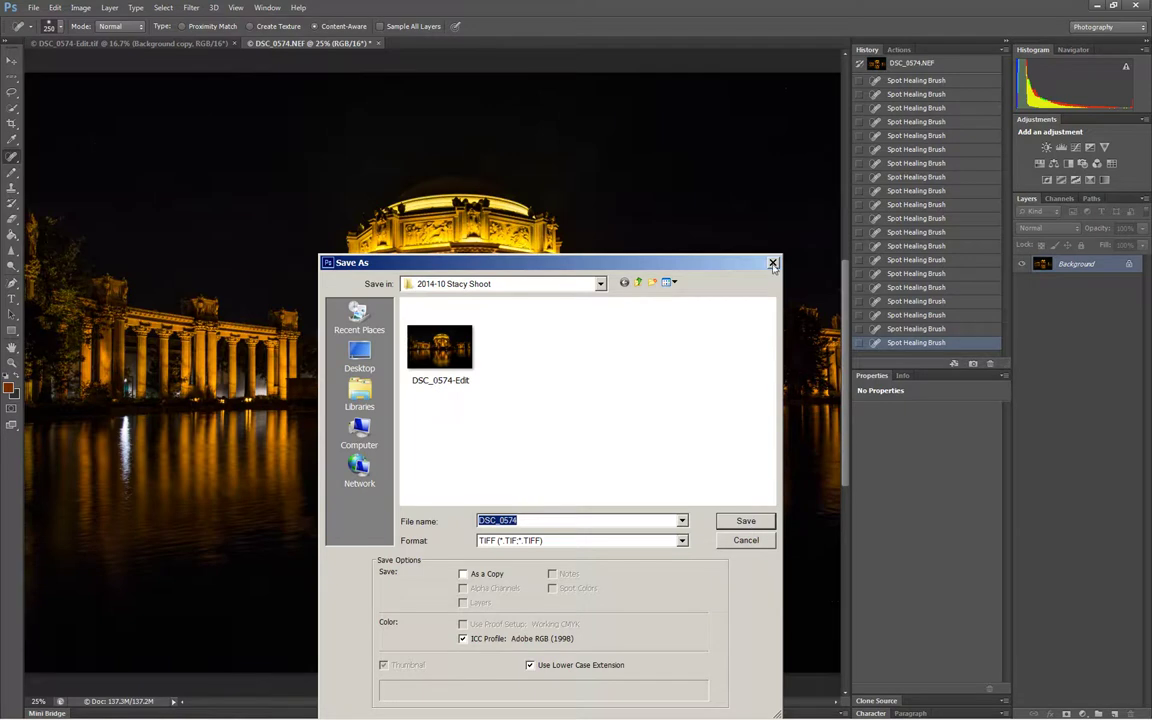
left_click(746, 540)
Step: Save the healed photo and switch back to Lightroom
left_click(36, 8)
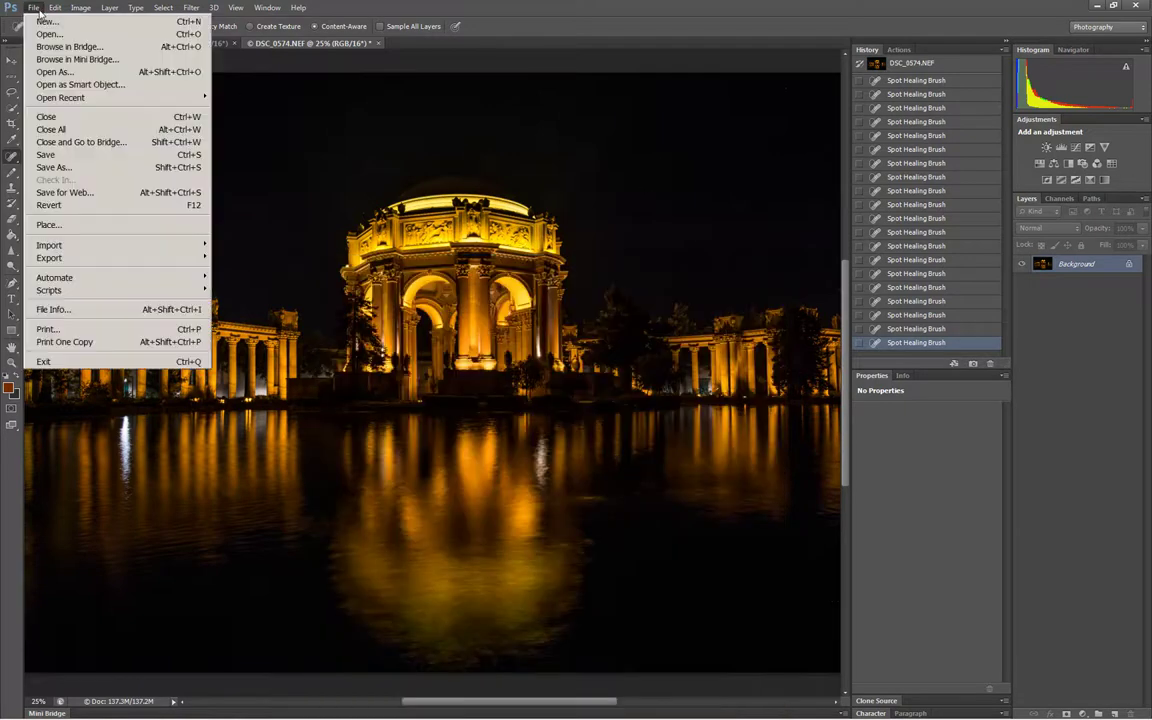
left_click(59, 155)
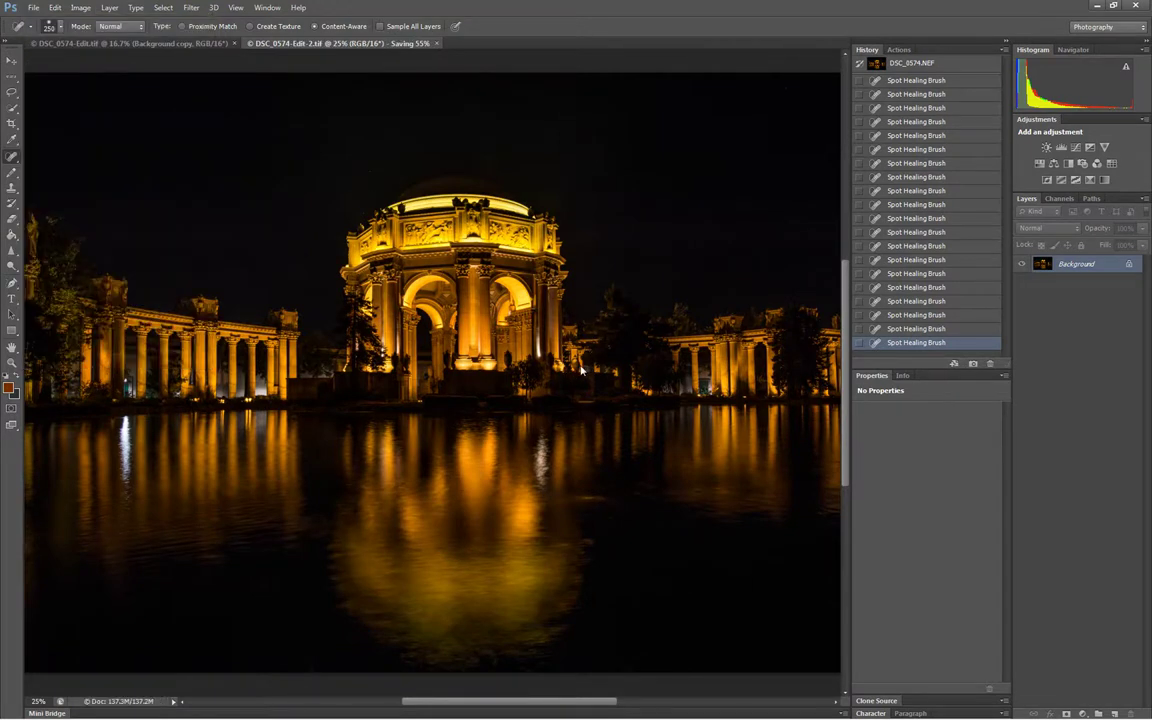
mouse_move(440, 712)
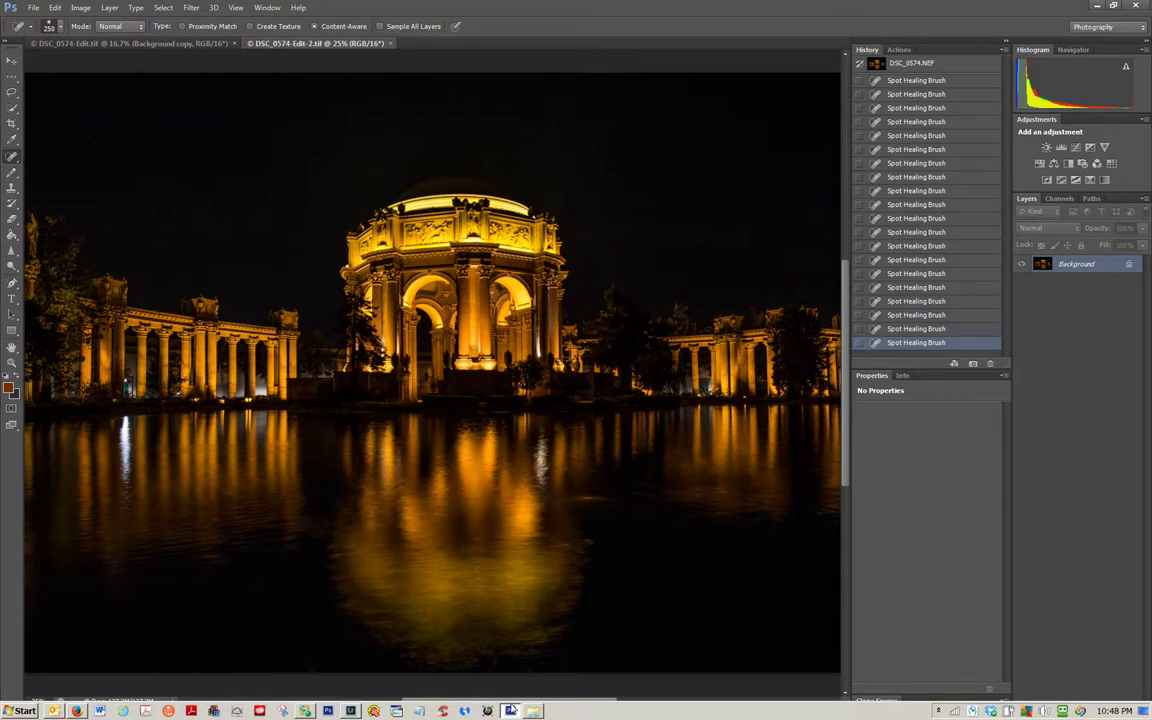
left_click(351, 711)
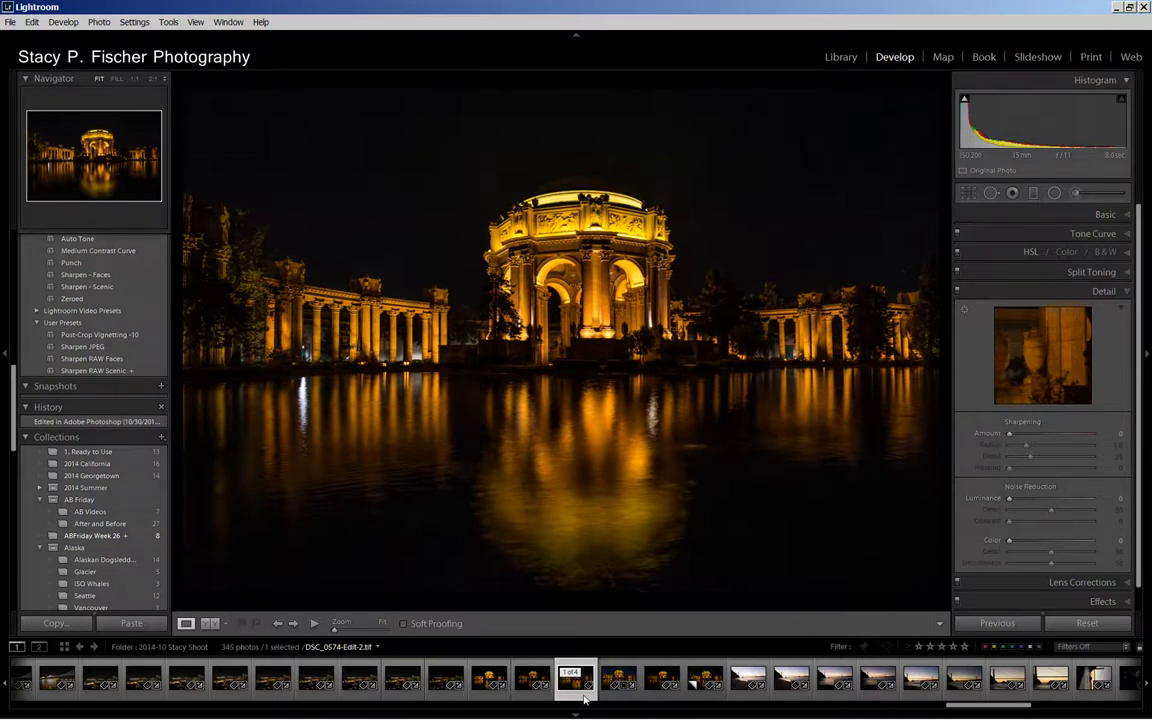
Step: Crop the photo slightly at its original aspect ratio, trimming the left side and the sky above the rotunda
left_click(968, 193)
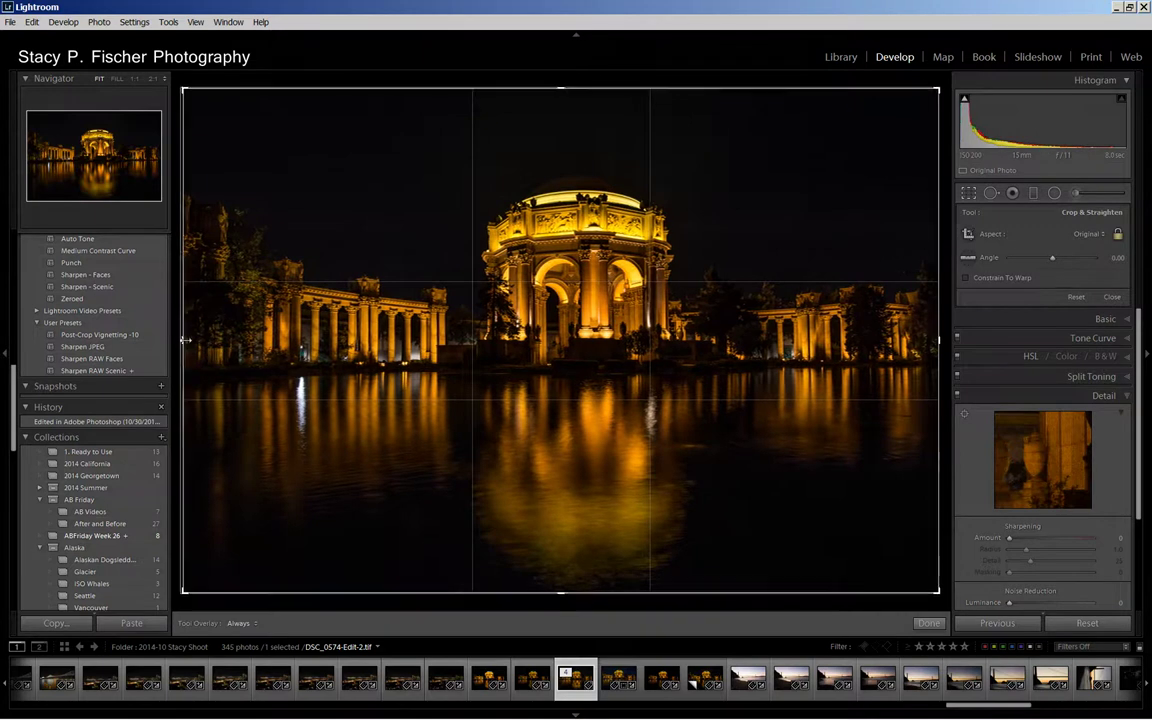
left_click_drag(178, 340, 200, 341)
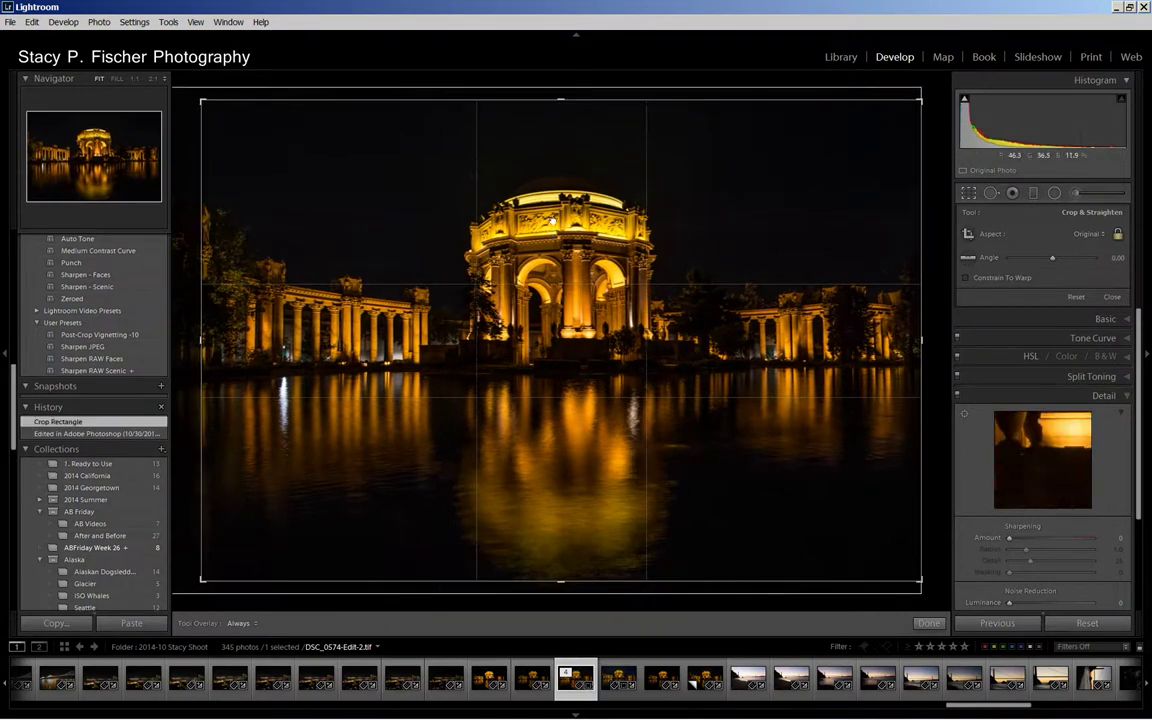
left_click_drag(551, 237, 553, 201)
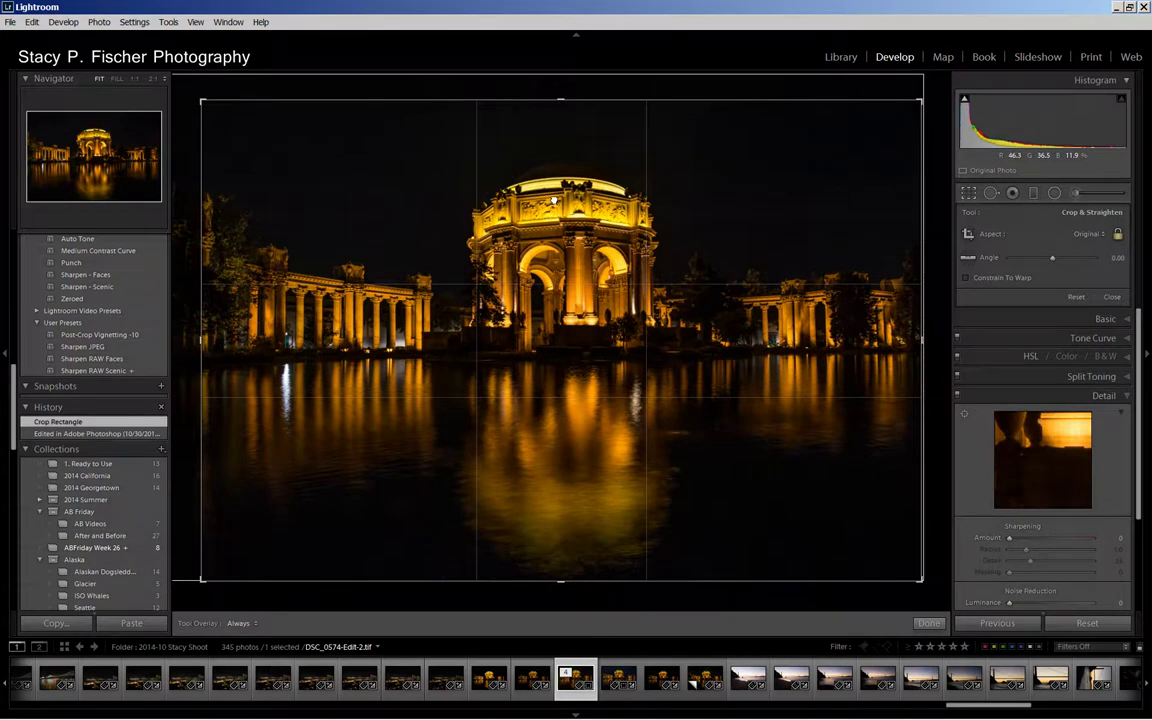
left_click_drag(553, 201, 555, 204)
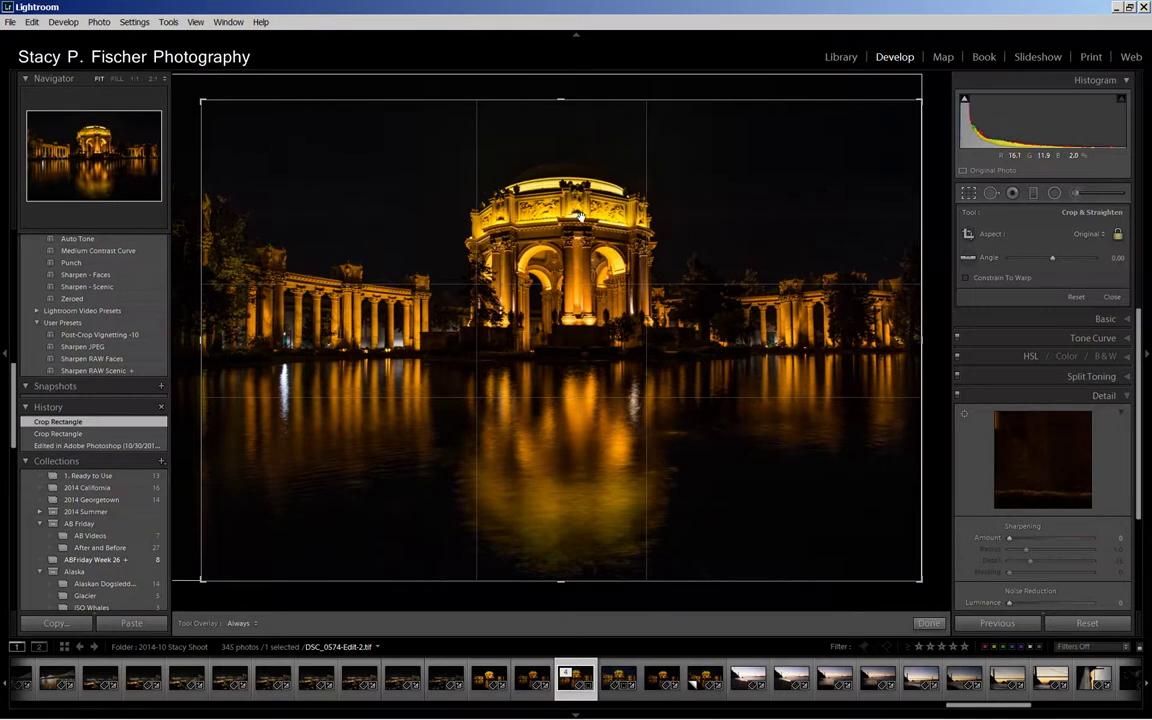
left_click(928, 623)
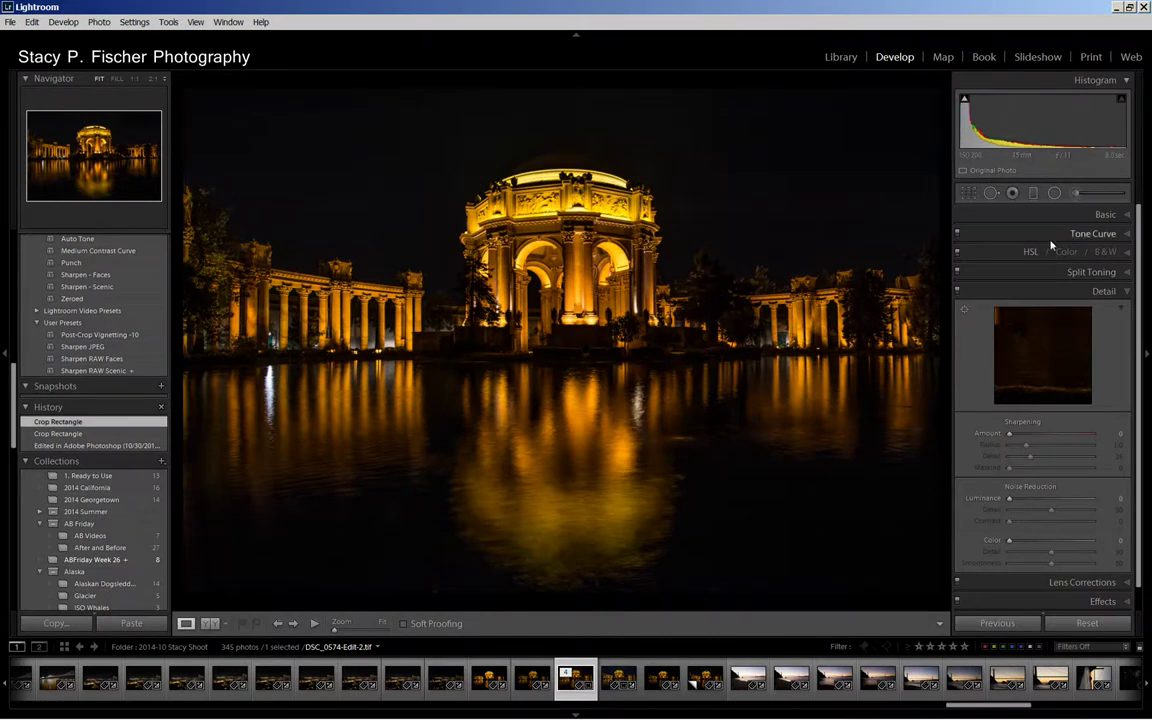
Step: Apply Auto white balance with the temperature adjusted to −35, and compare the result with the cropped state before it
left_click(1128, 215)
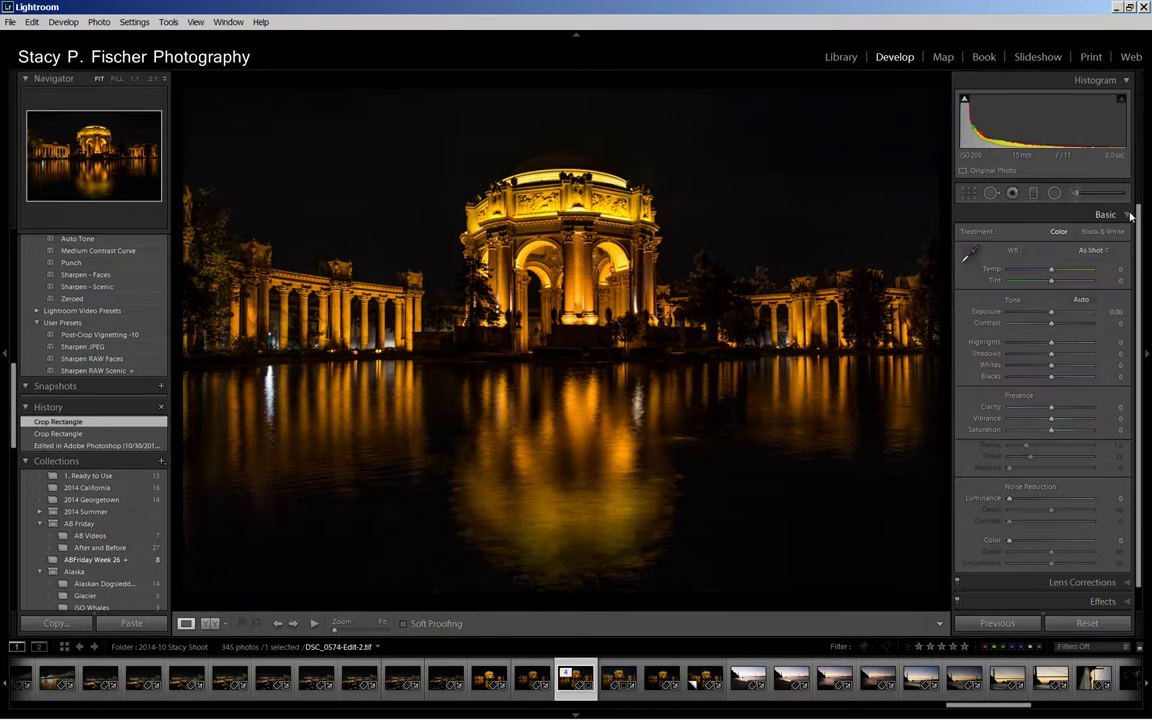
left_click(1089, 251)
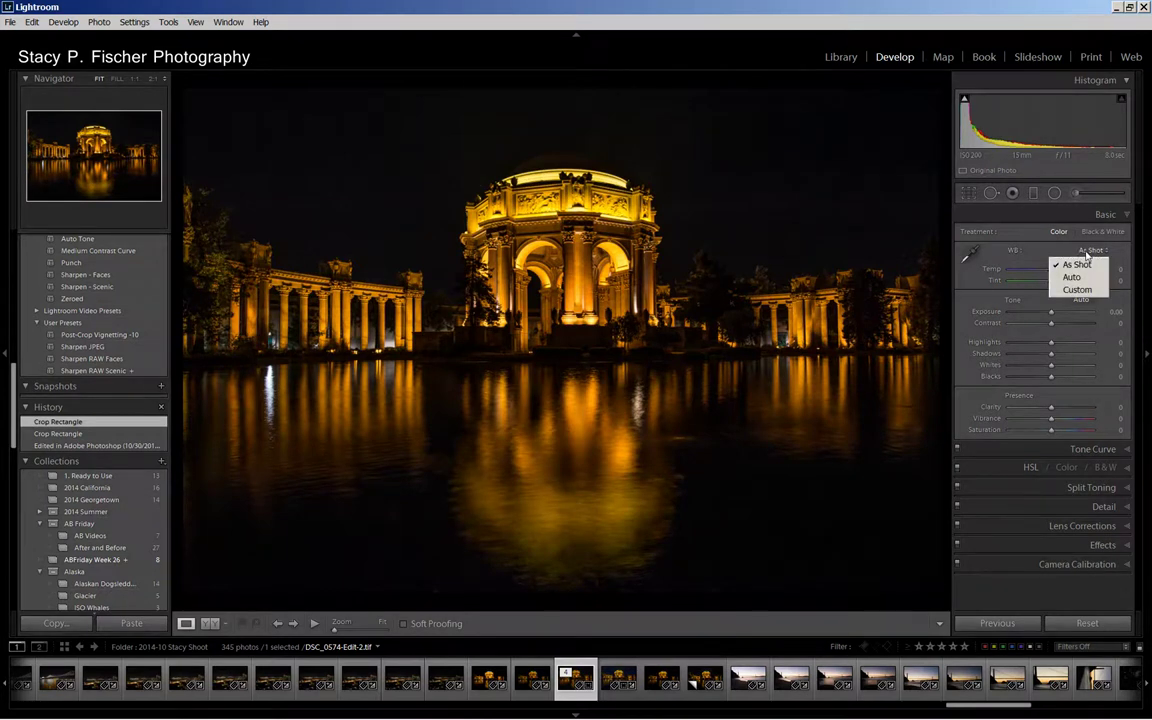
left_click(1070, 276)
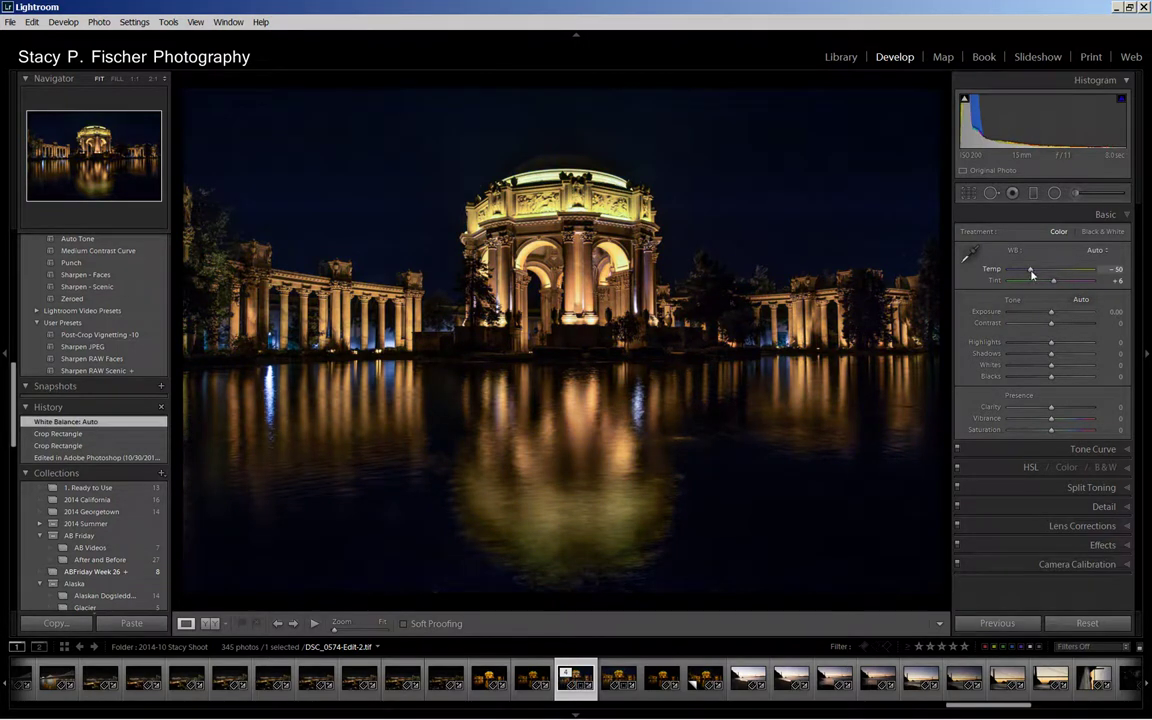
left_click_drag(1032, 274, 1038, 277)
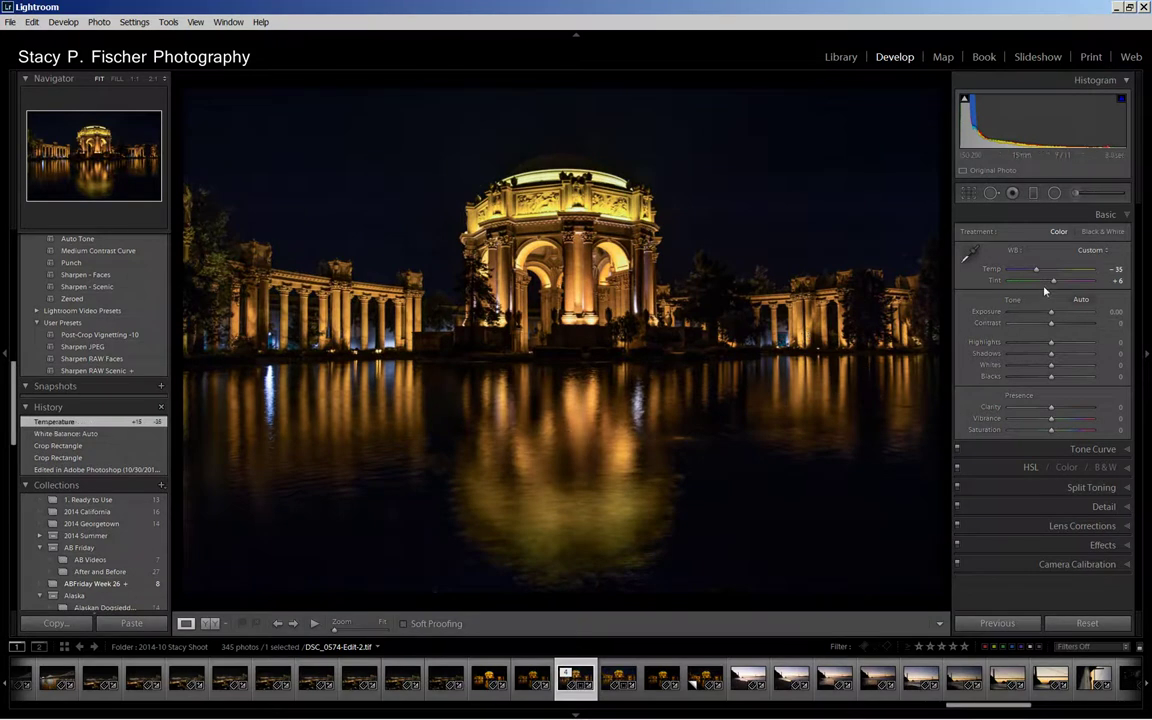
left_click(85, 446)
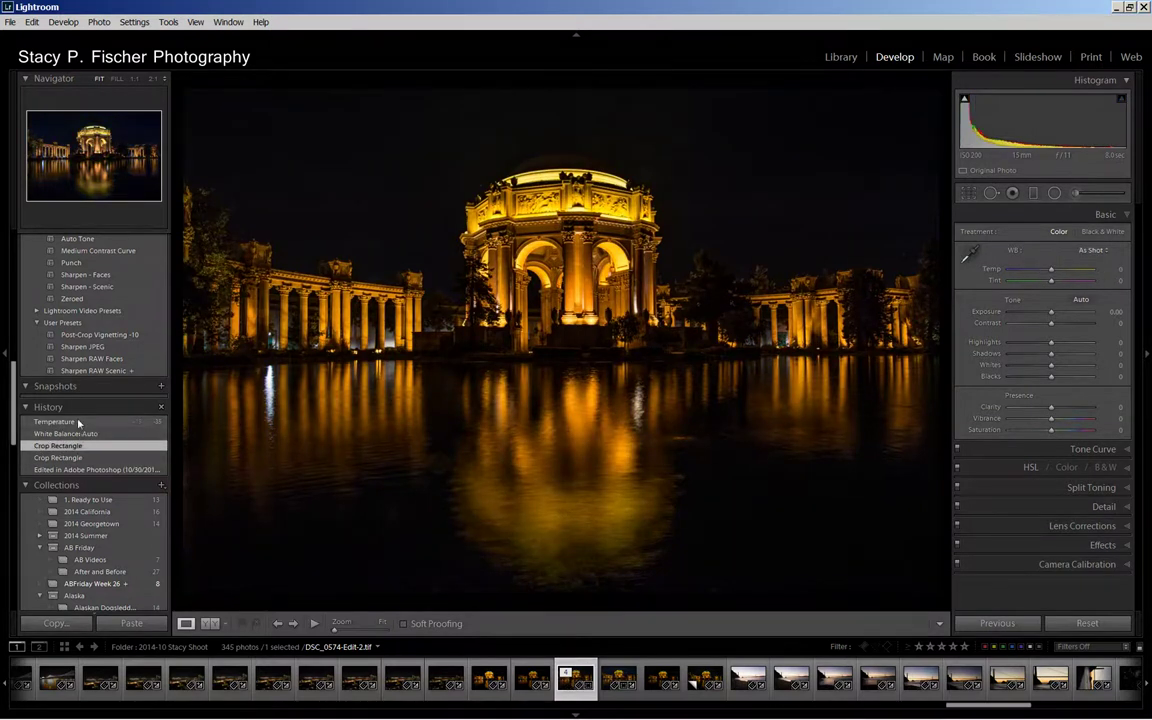
left_click(78, 422)
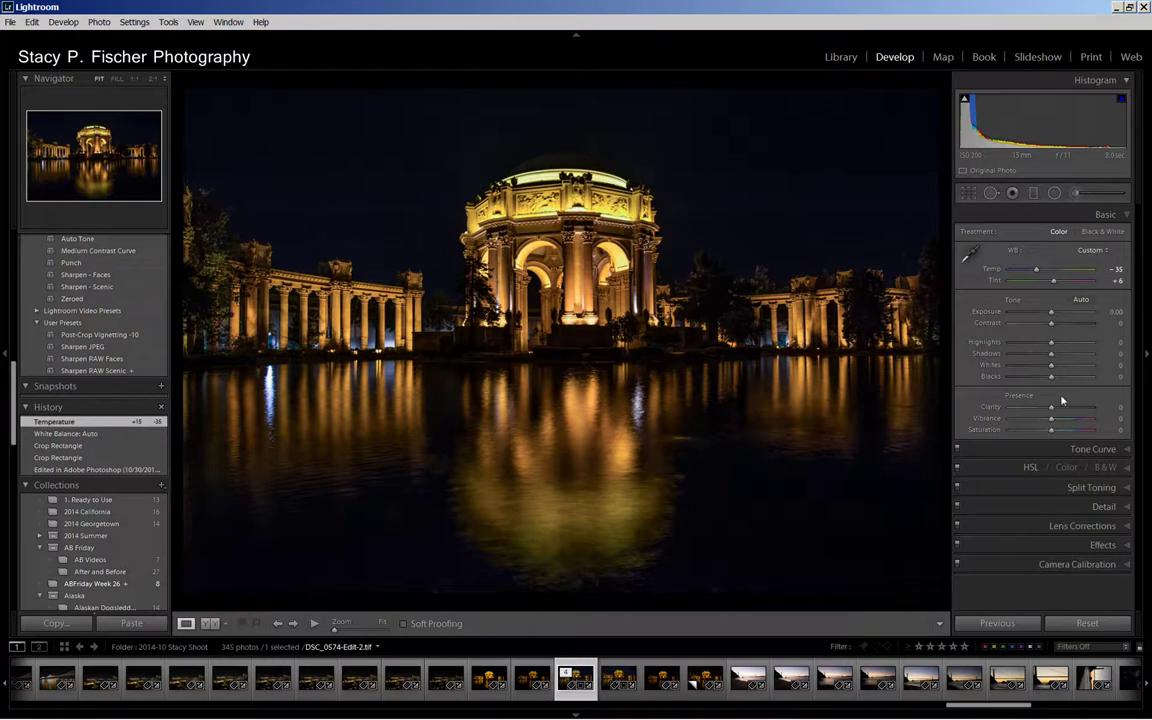
Step: Raise the photo's Shadows to +40 and its Saturation to +18
left_click_drag(1051, 355, 1068, 360)
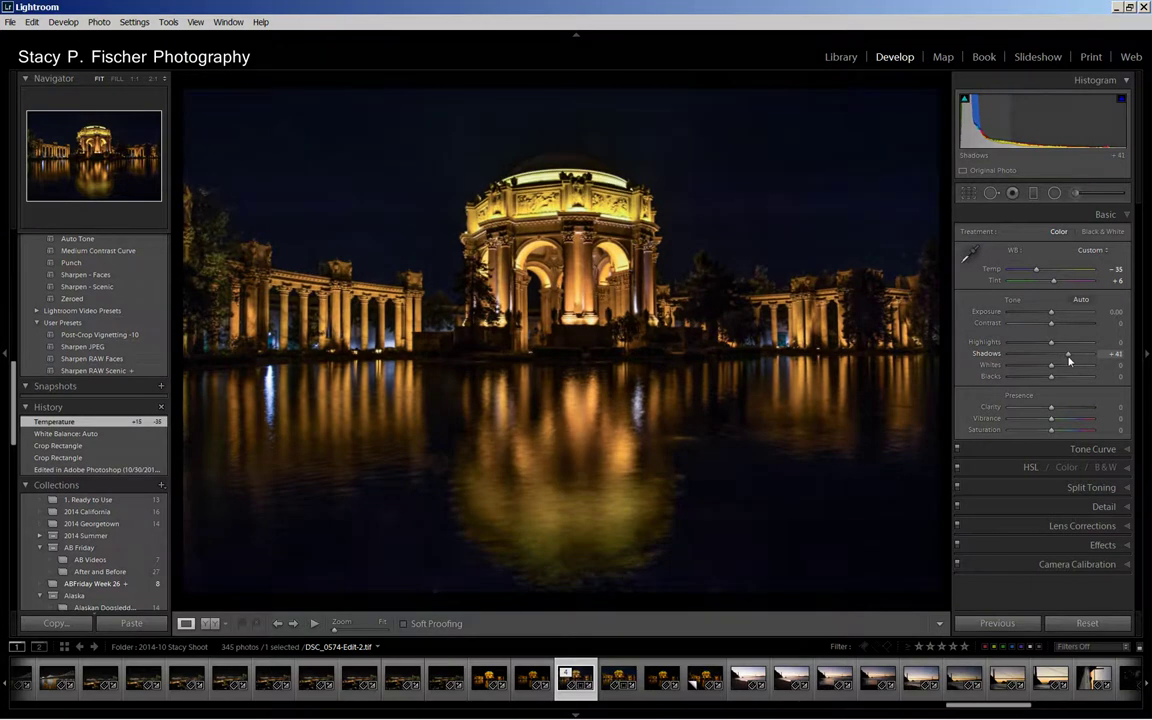
left_click_drag(1068, 360, 1067, 361)
left_click_drag(1068, 360, 1068, 360)
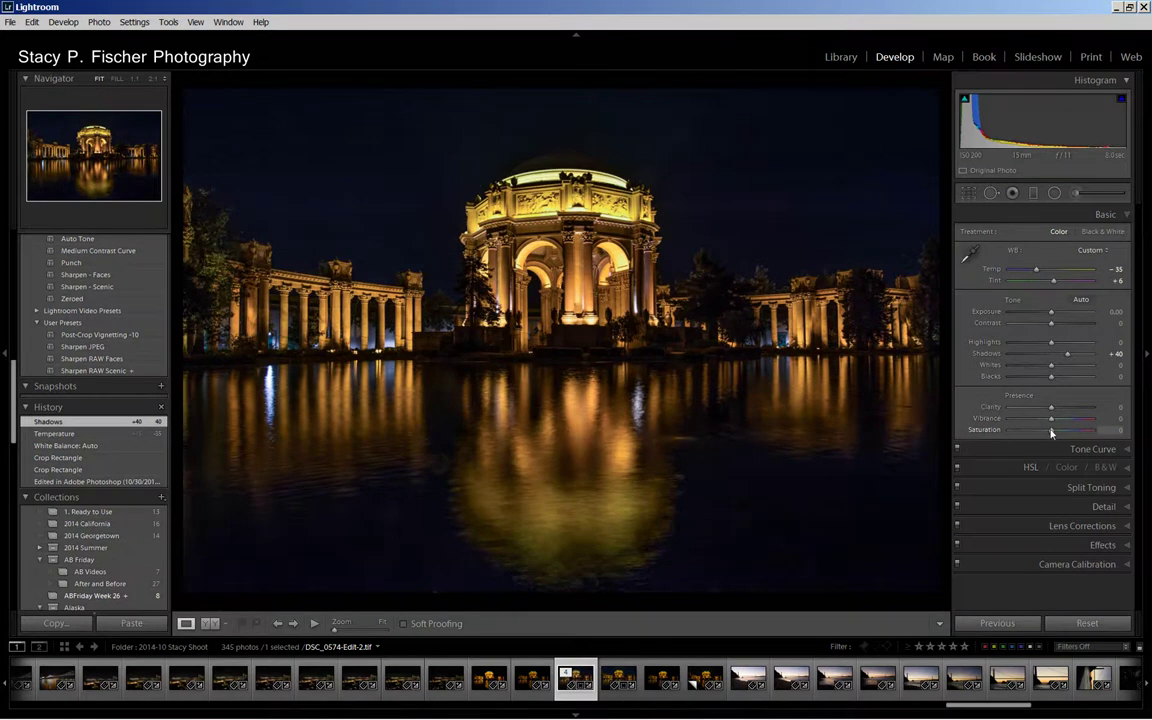
left_click_drag(1051, 432, 1052, 432)
left_click_drag(1052, 432, 1058, 434)
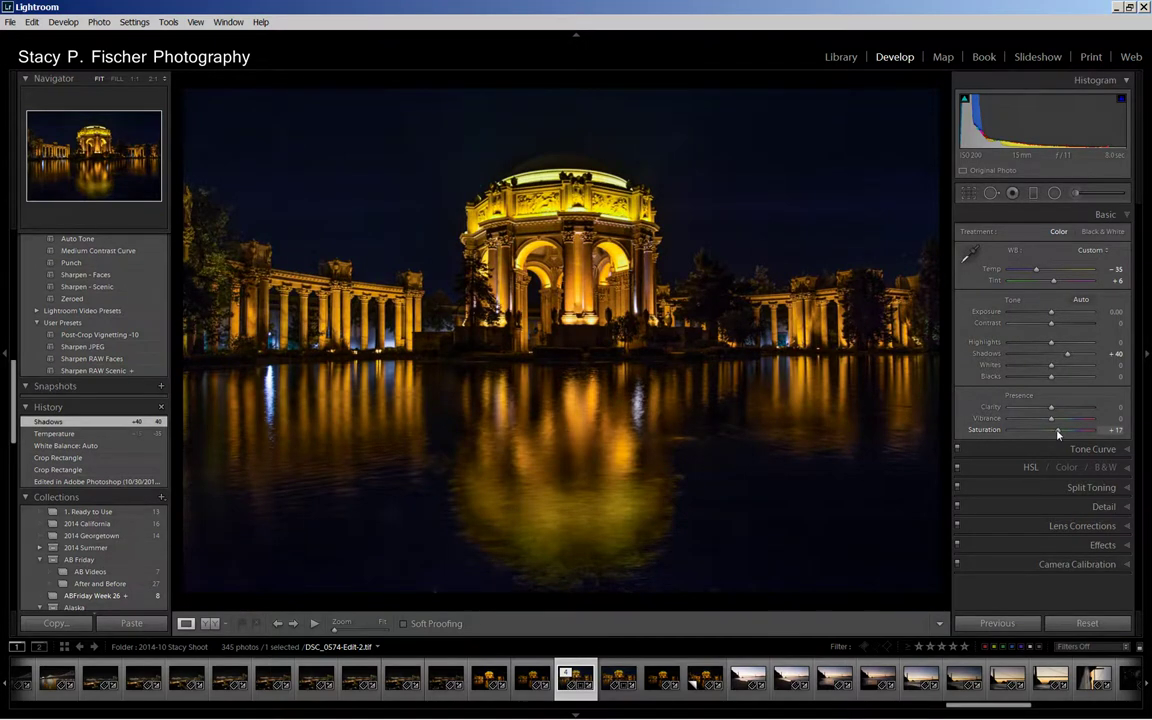
left_click_drag(1058, 434, 1059, 434)
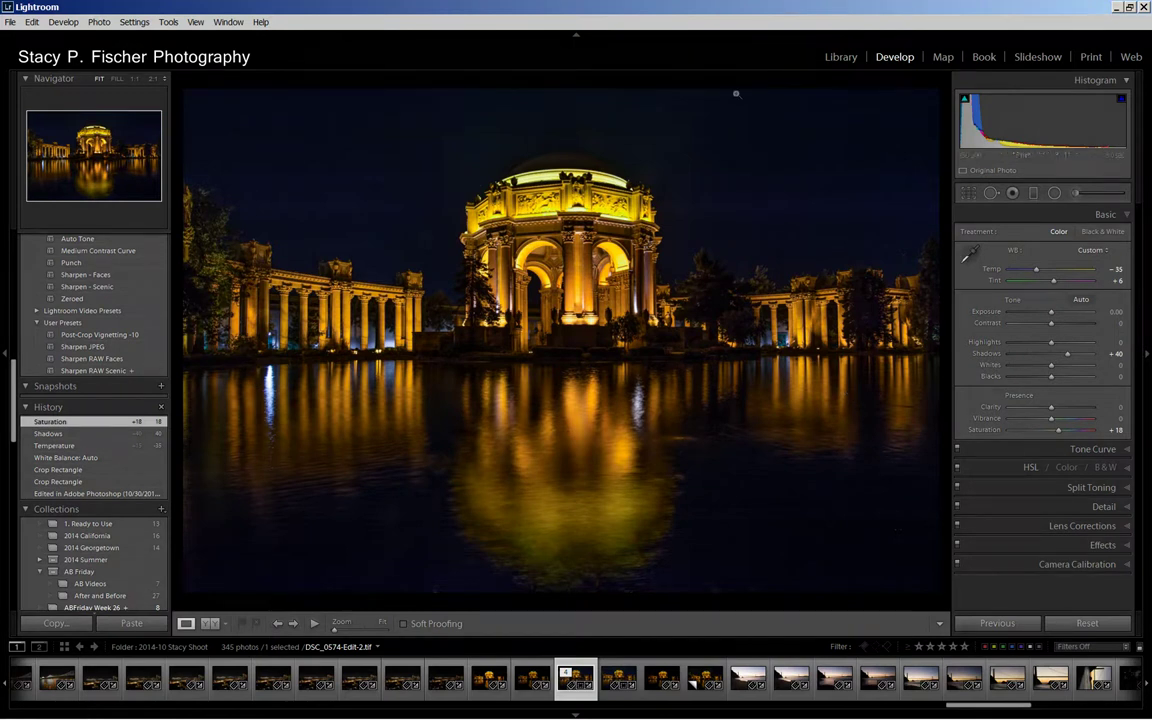
Step: Reduce the photo's noise with Luminance at 51 and luminance Detail at 60, and check the sky and columns at 1:1
left_click(1130, 507)
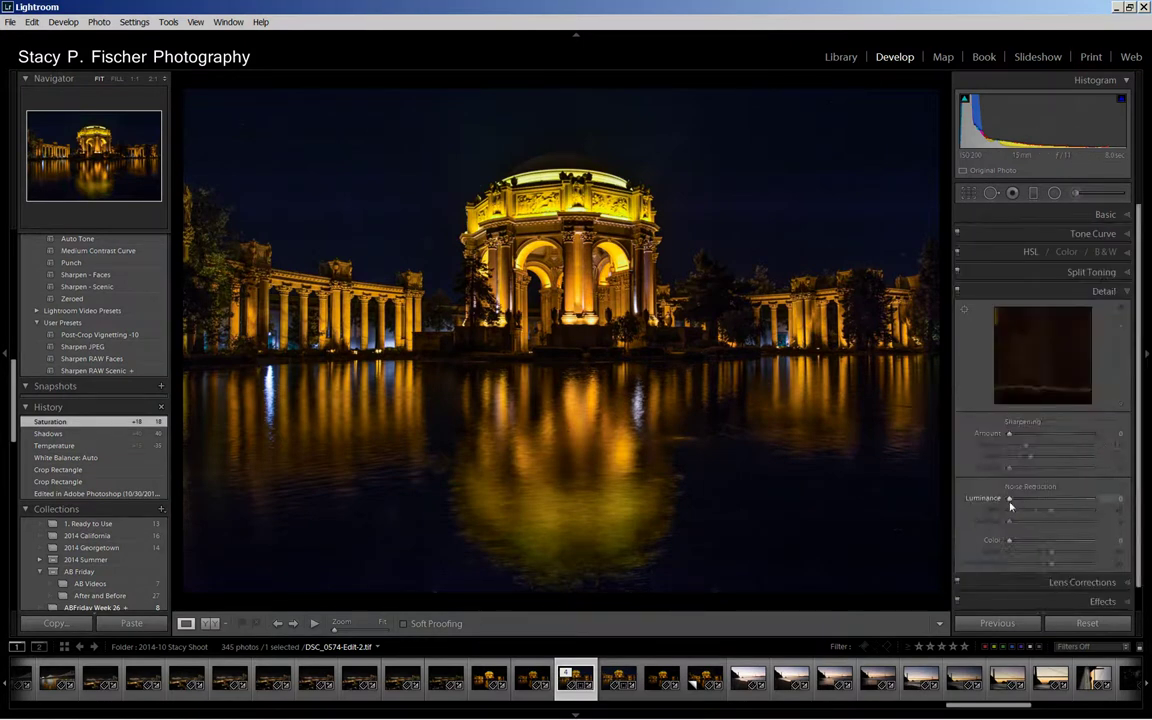
left_click(351, 183)
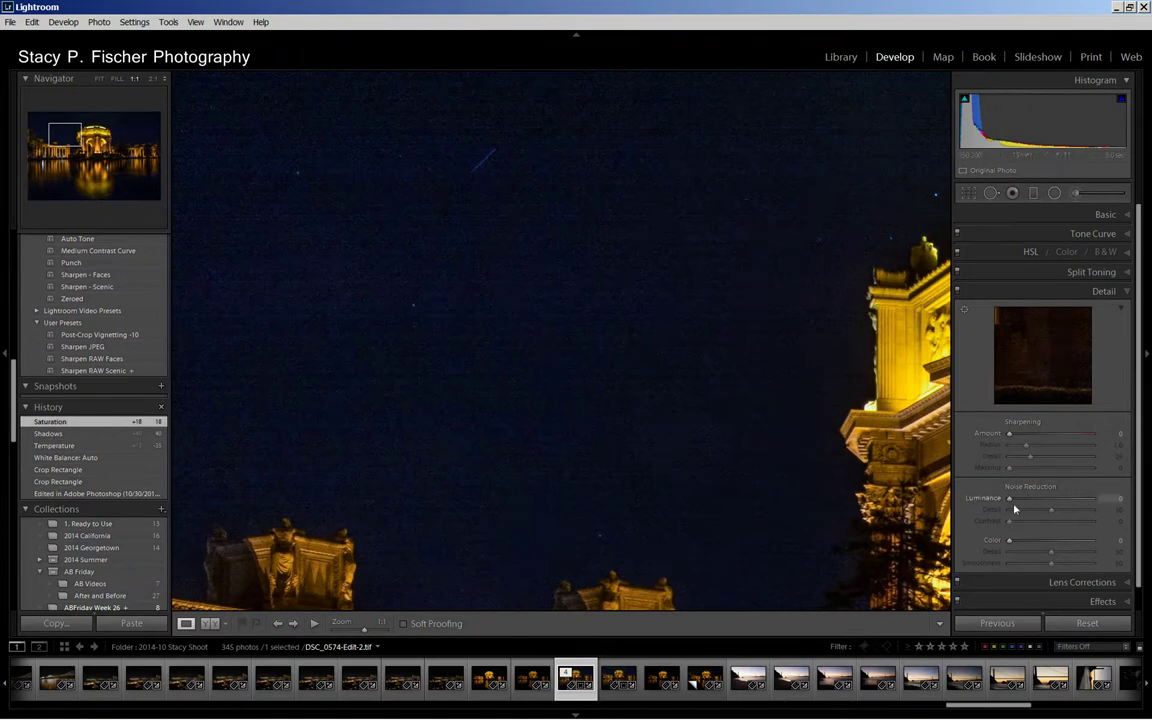
left_click_drag(1010, 499, 1052, 511)
left_click_drag(1052, 511, 1052, 511)
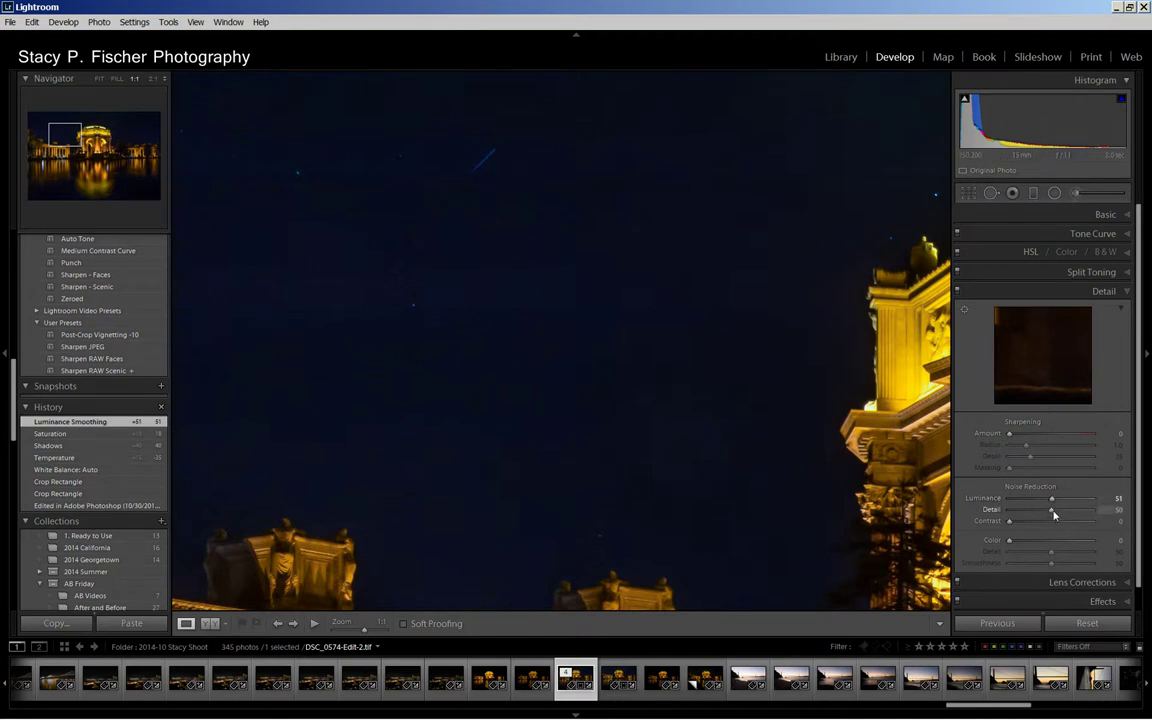
left_click_drag(1053, 514, 1065, 515)
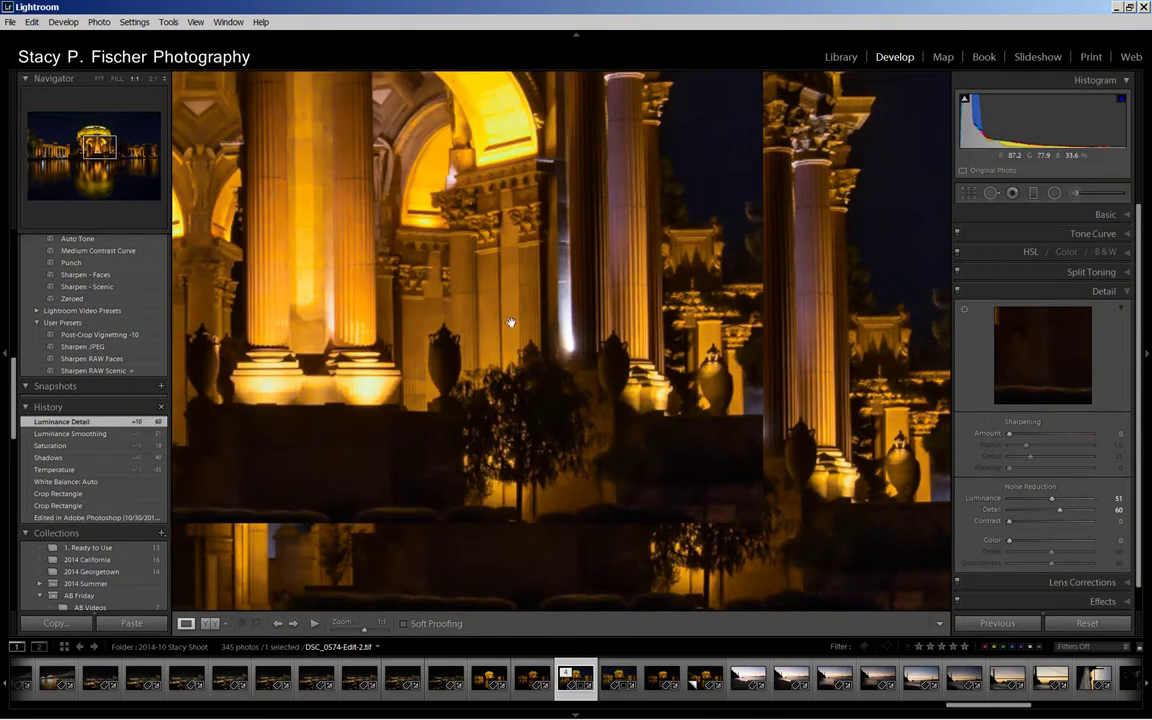
left_click_drag(873, 435, 738, 380)
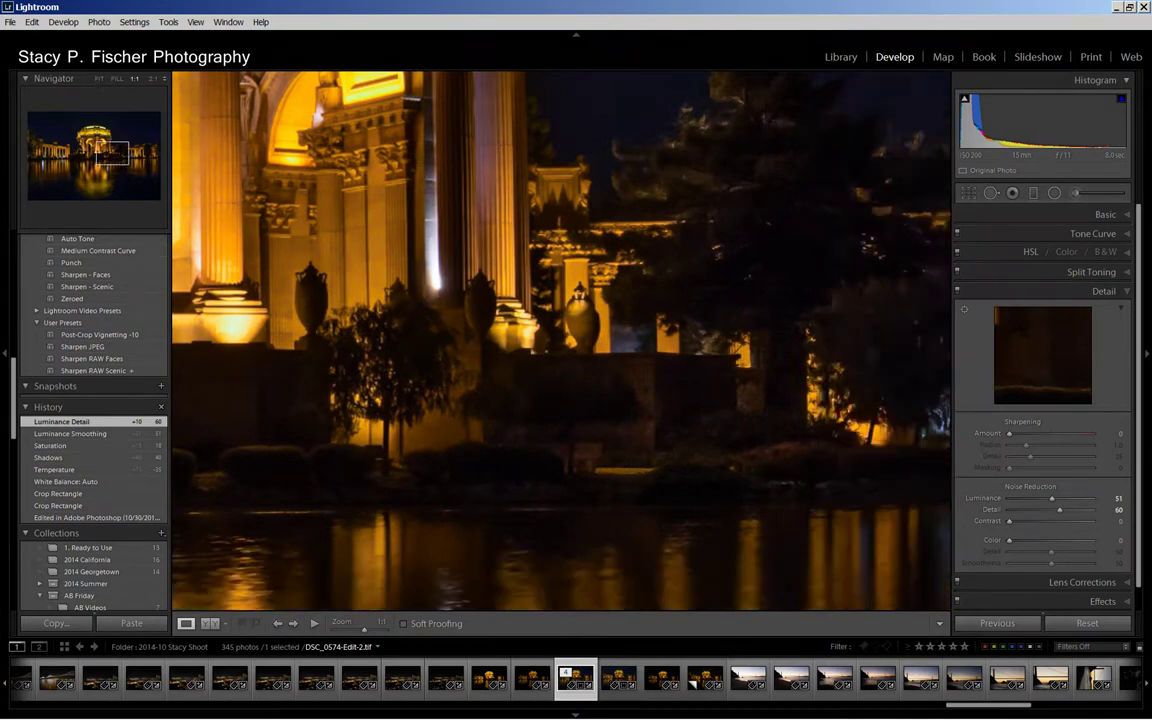
left_click(98, 78)
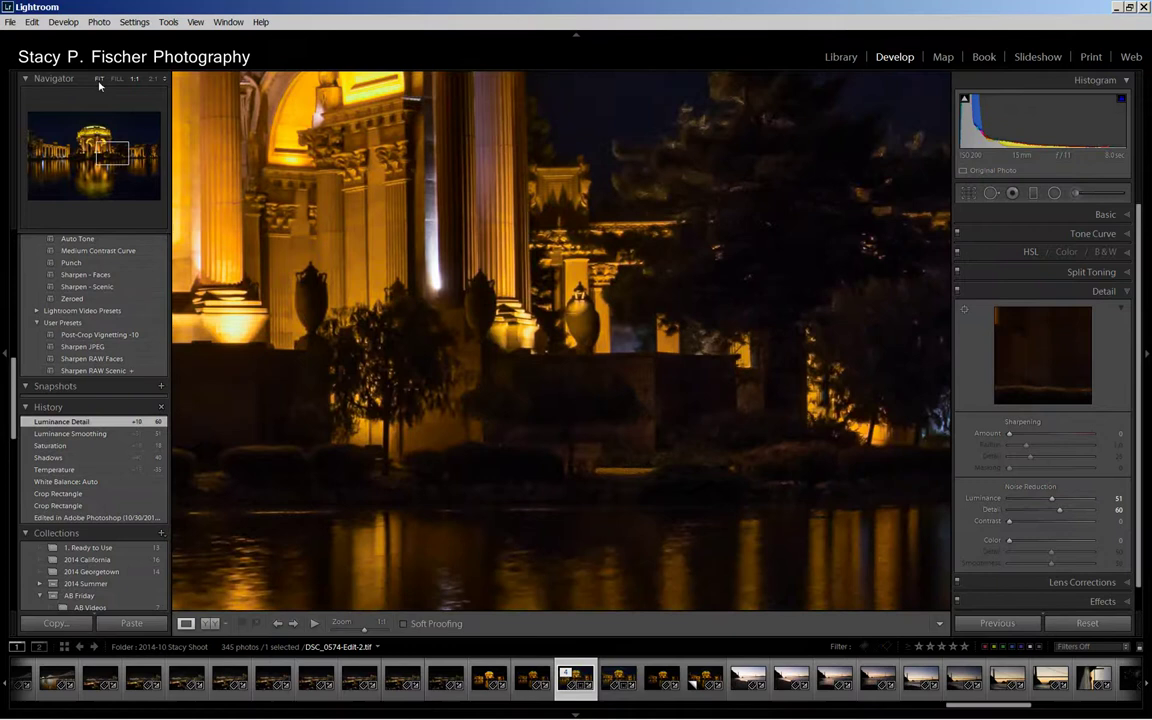
left_click(519, 272)
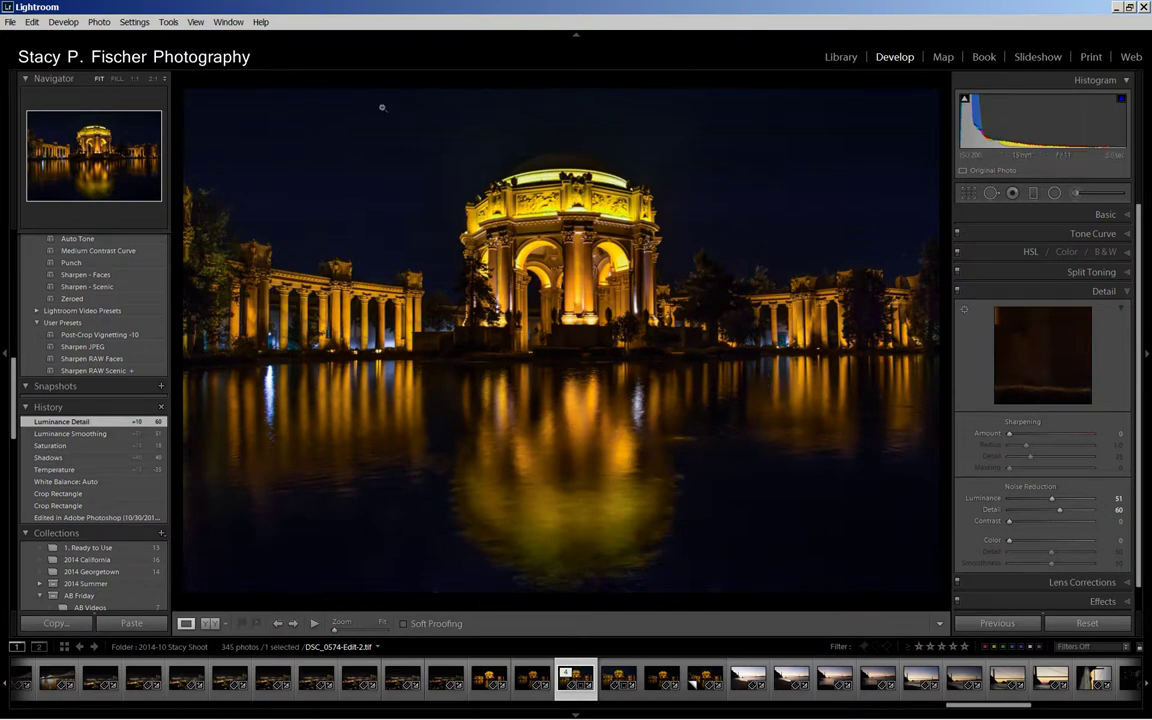
Step: Add a nearly level graduated filter across the sky, ending near the top of the dome, with Highlights at 60
left_click(1035, 193)
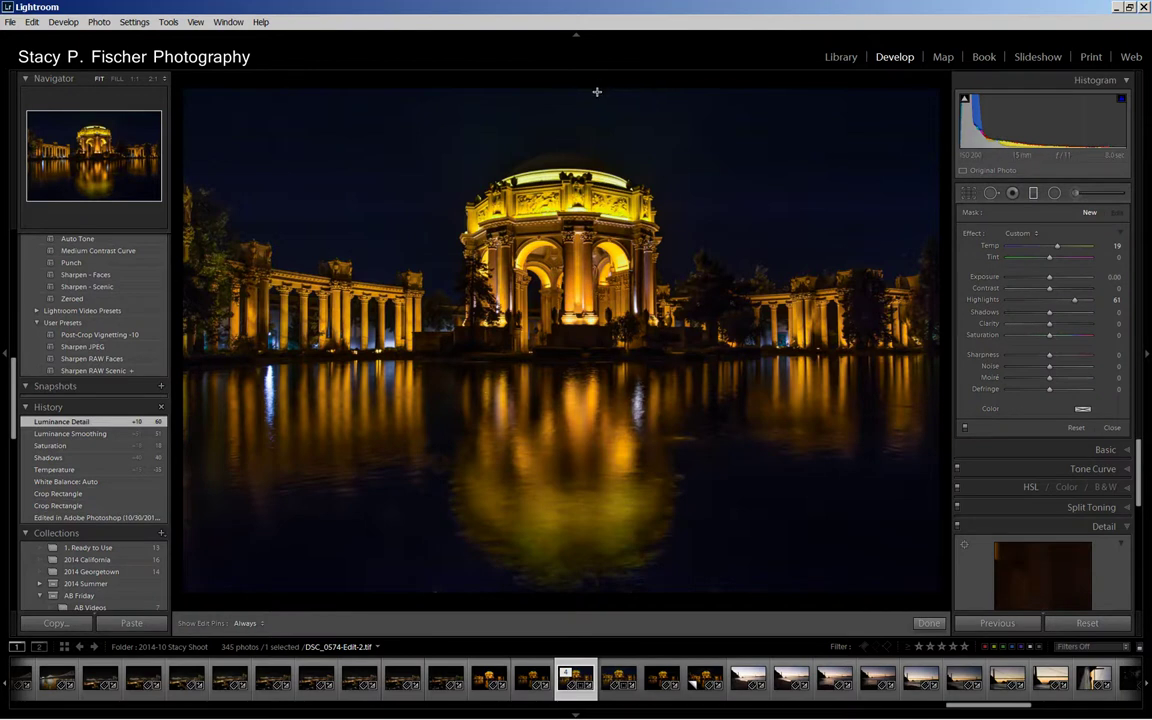
left_click_drag(597, 102, 598, 167)
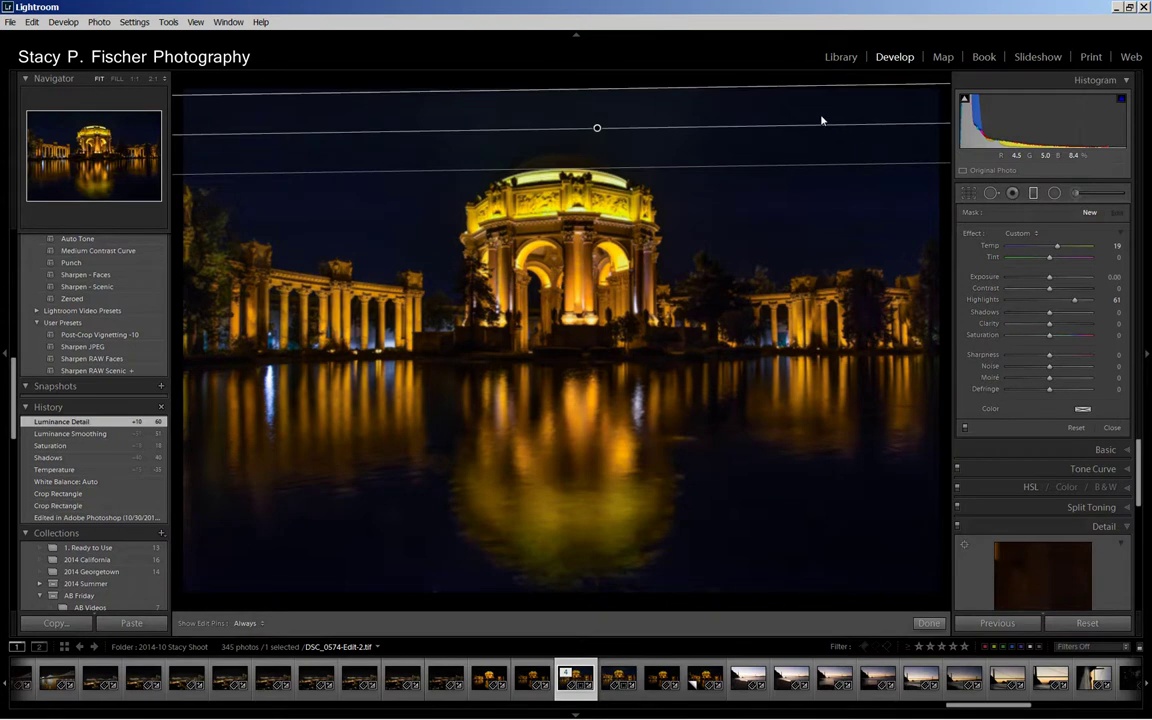
left_click_drag(881, 121, 890, 128)
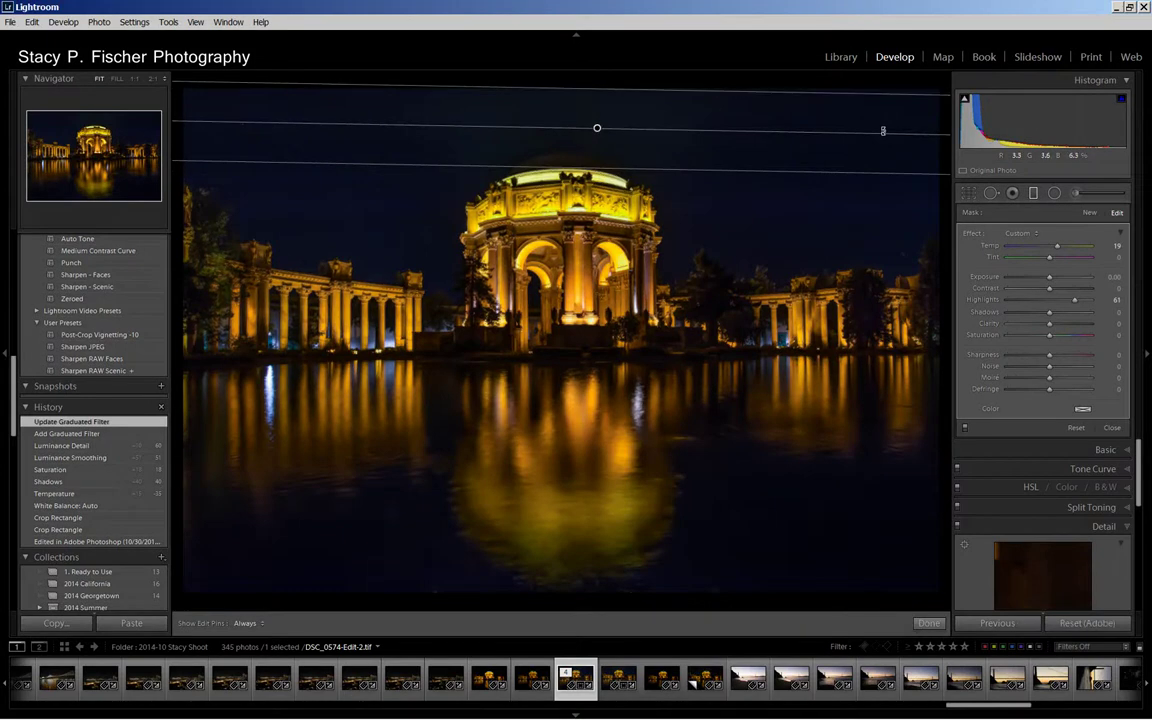
left_click_drag(883, 130, 886, 129)
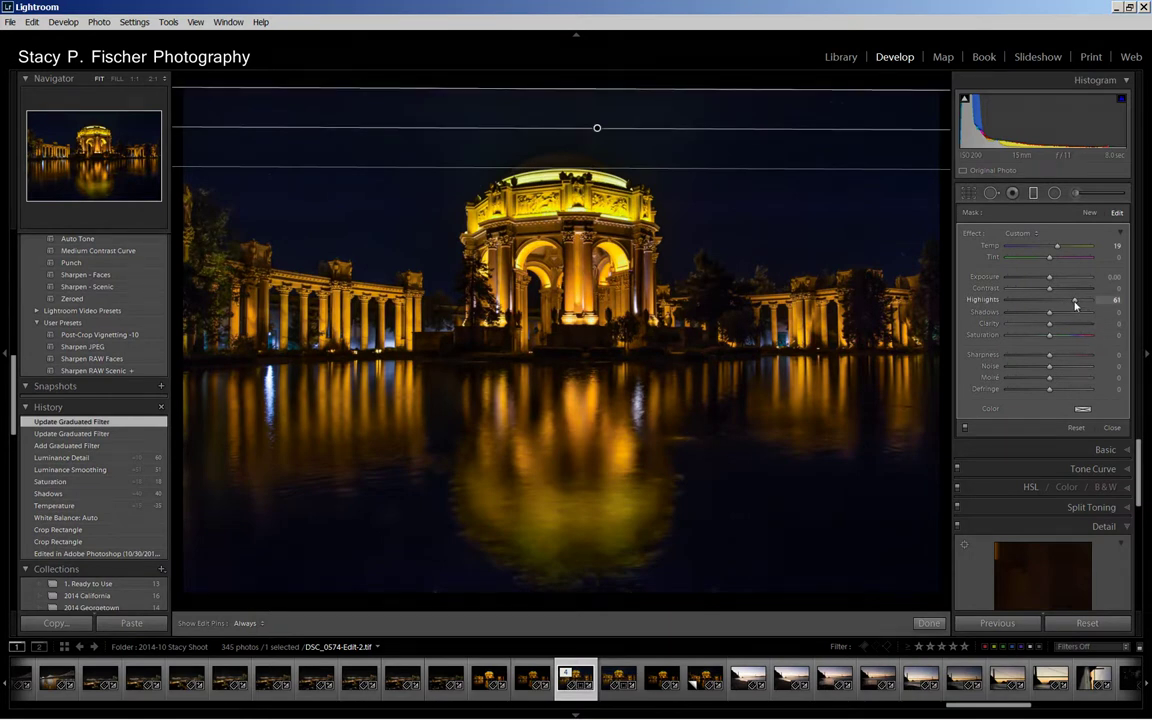
mouse_move(1075, 305)
left_mouse_down()
mouse_move(1051, 302)
mouse_move(1075, 307)
left_mouse_up()
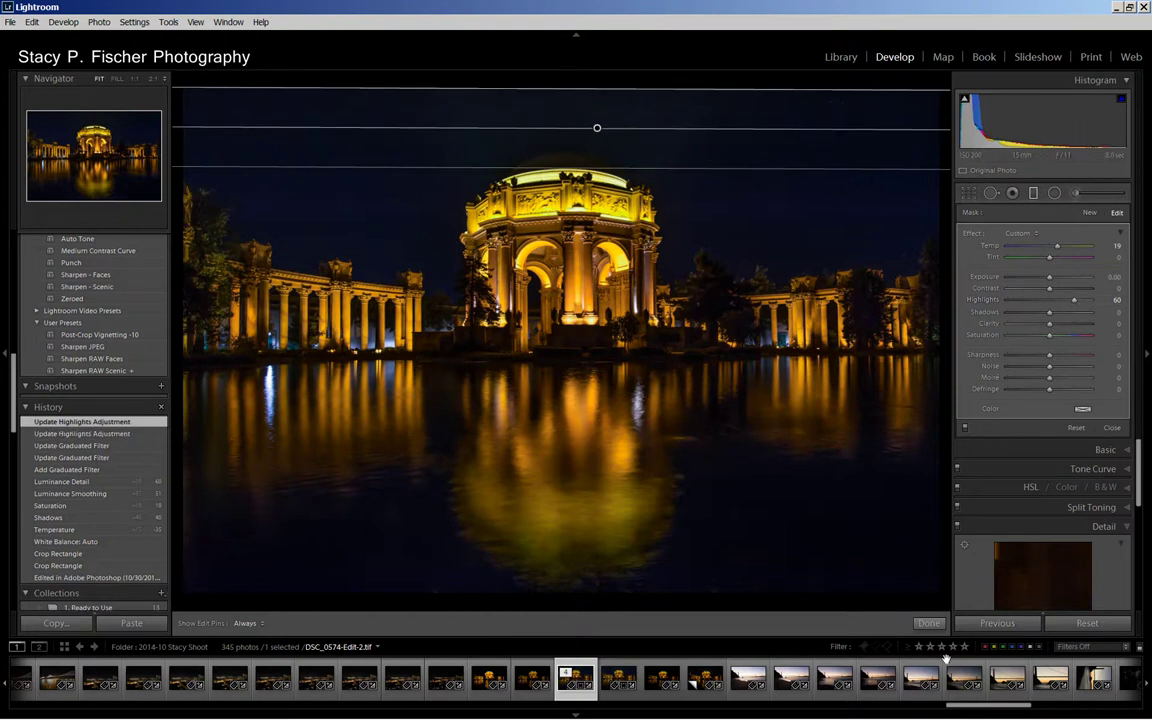
left_click(926, 623)
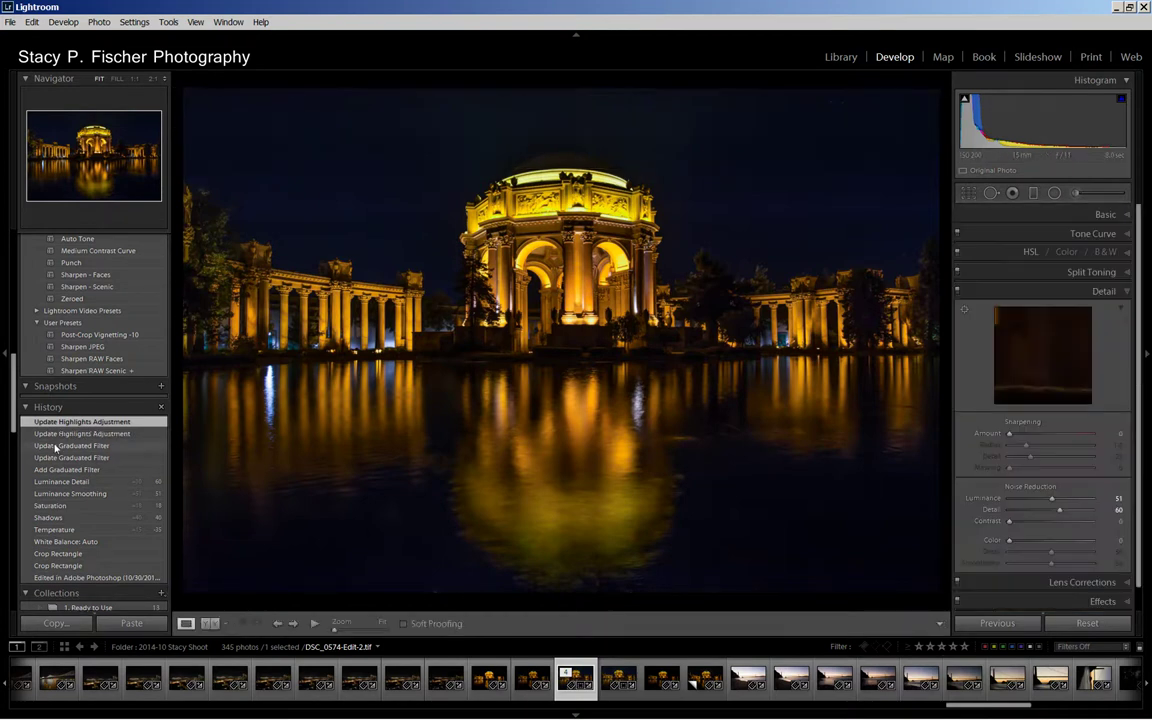
Step: Compare the photo before and after the graduated filter, and lower the filter so its bottom edge crosses the rotunda just below the dome's rim
left_click(82, 483)
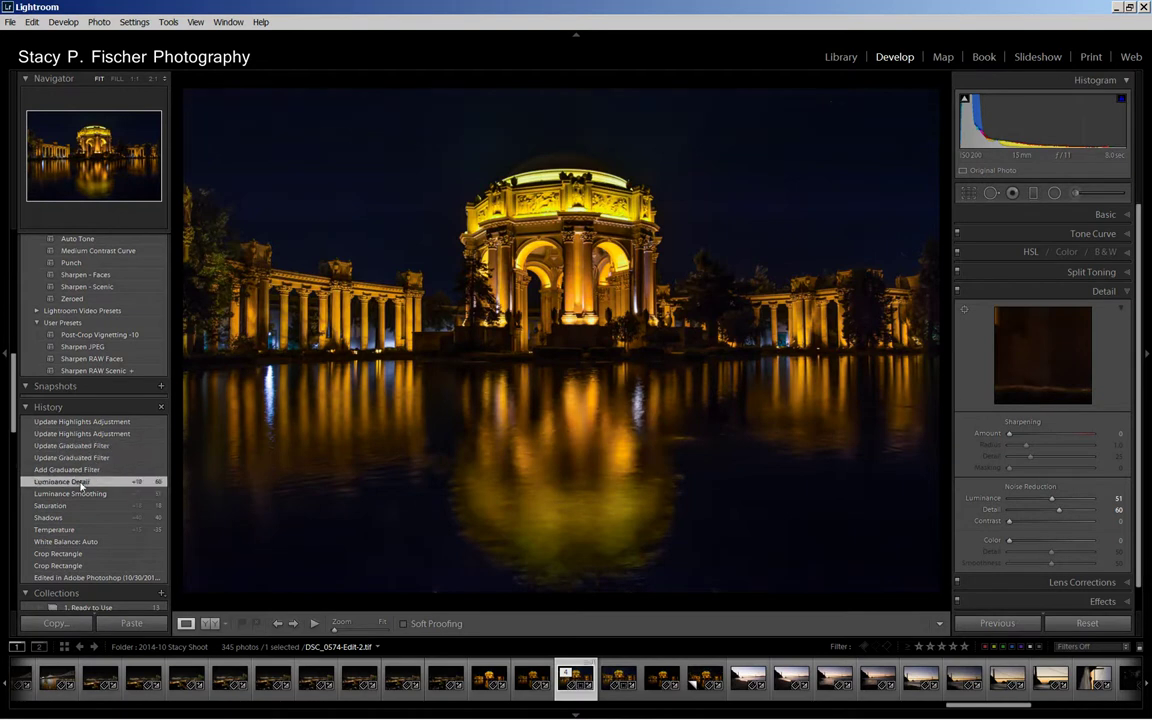
left_click(88, 423)
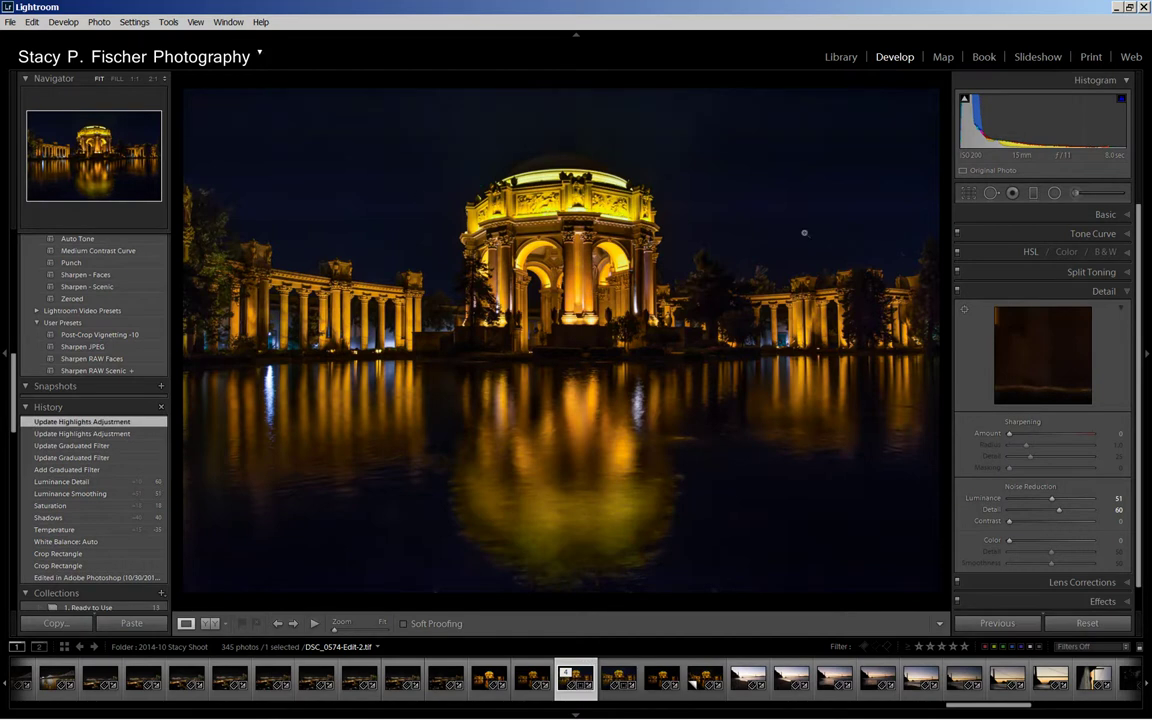
left_click(1034, 194)
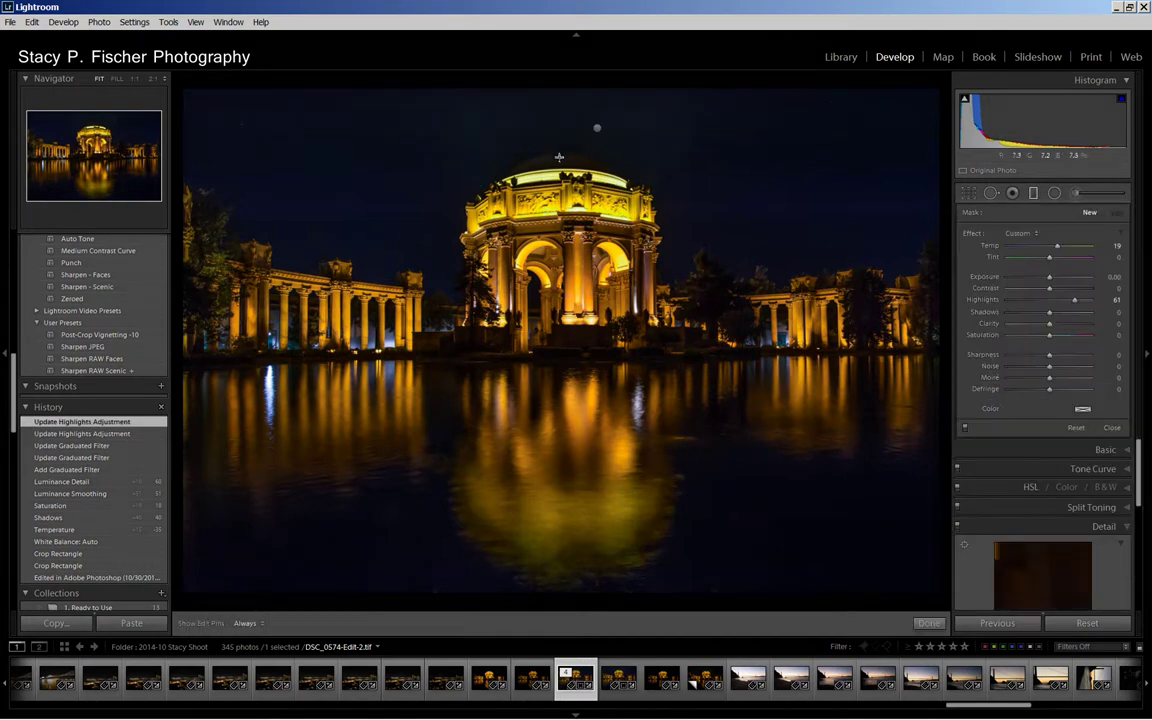
left_click_drag(597, 129, 636, 193)
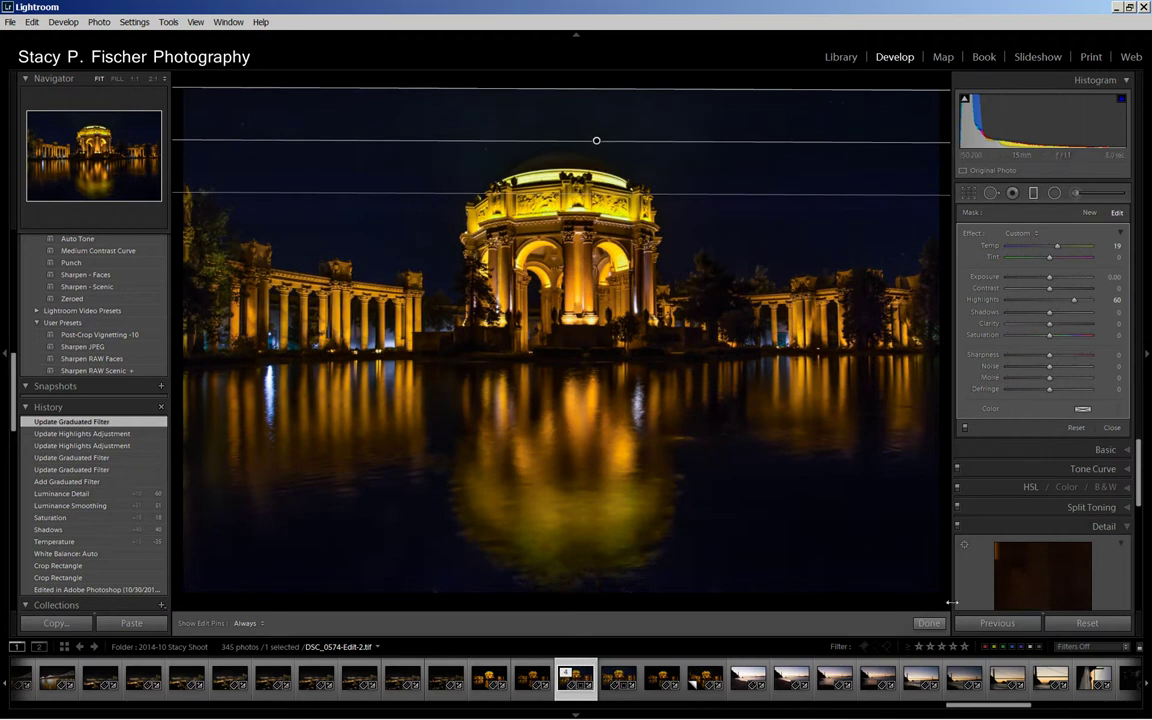
left_click(928, 623)
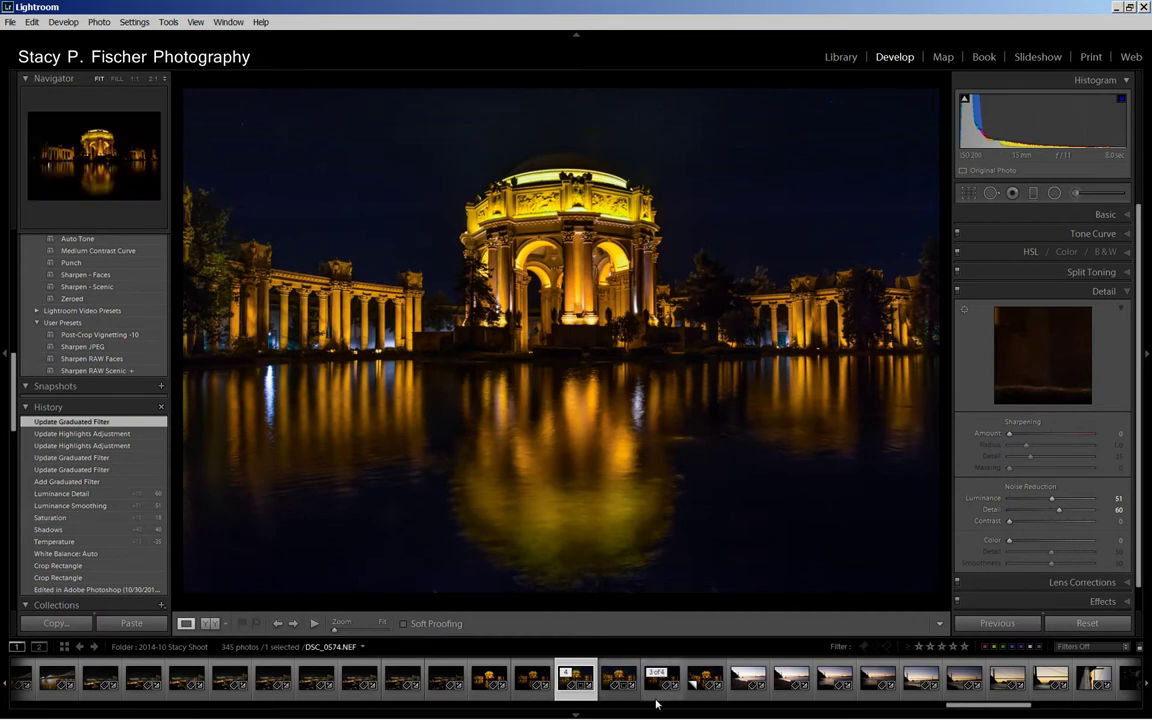
Step: Compare the virtual copy DSC_0574.NEF / Copy 1 with the finished edit DSC_0574-Edit-2.tif
left_click(87, 286)
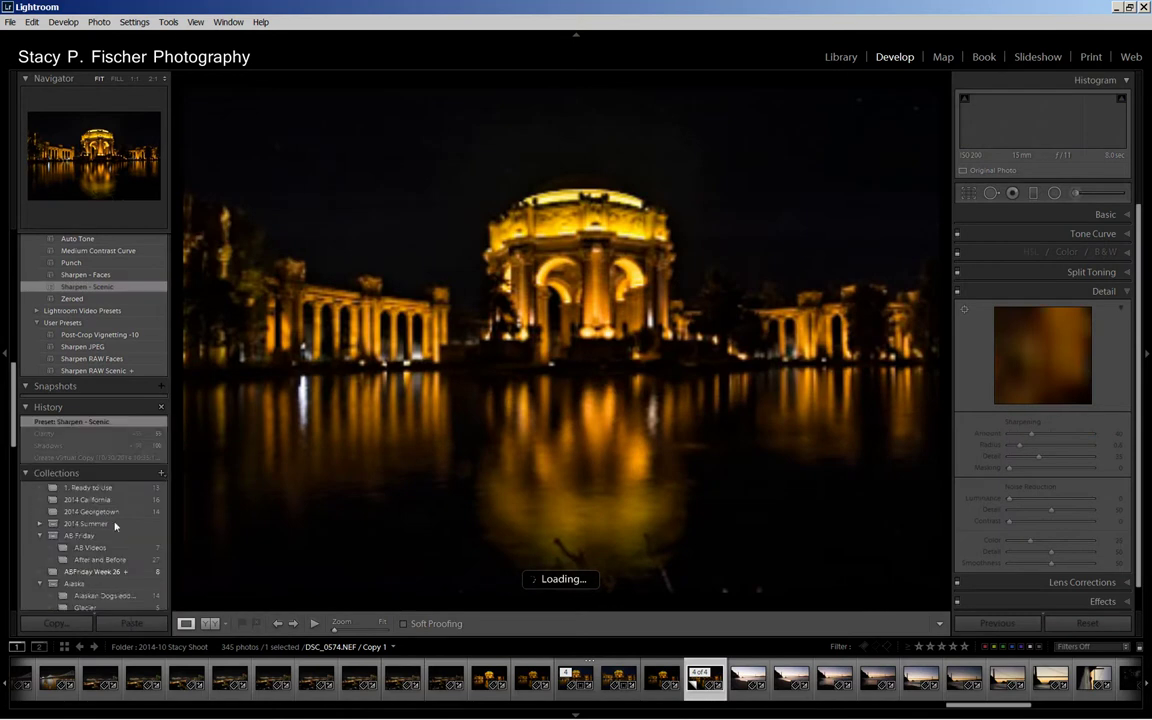
left_click(583, 700)
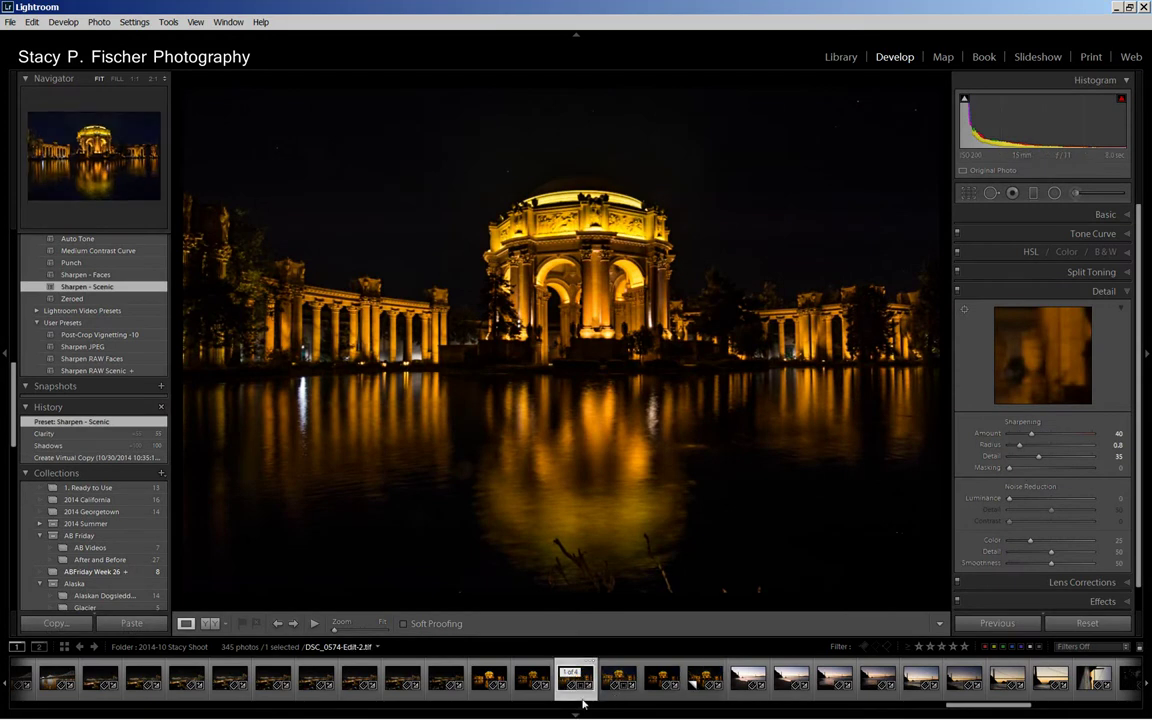